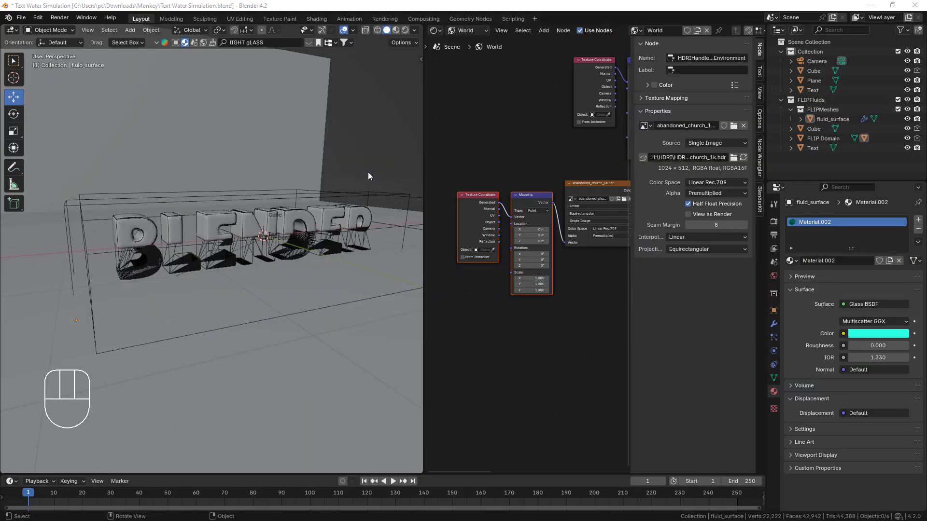
Step: Play the finished BLENDER text fluid simulation and inspect the fluid mesh in the viewport with overlays hidden
click(292, 311)
key(space)
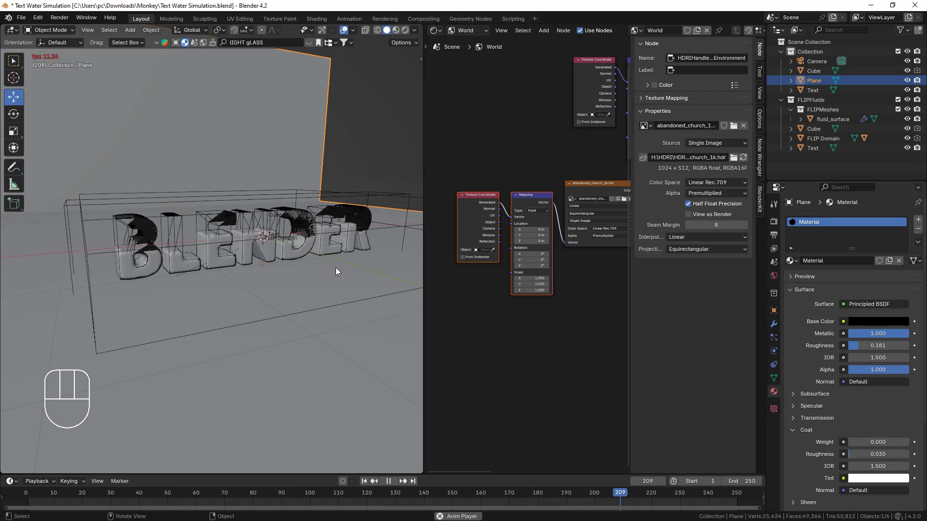
key(space)
middle_drag(236, 274, 188, 244)
key(shift+alt+z)
middle_drag(259, 262, 239, 292)
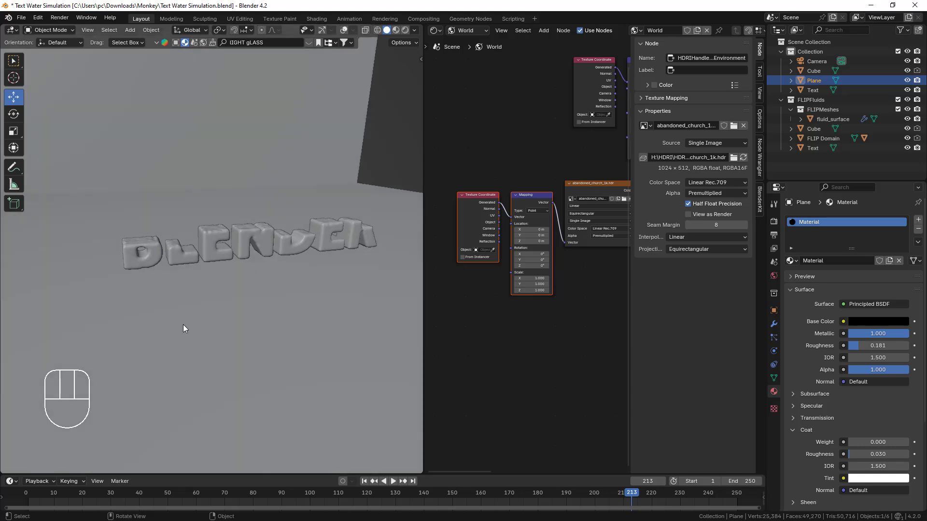
Step: Preview the fluid text in rendered shading through the scene camera and select the fluid surface
click(403, 30)
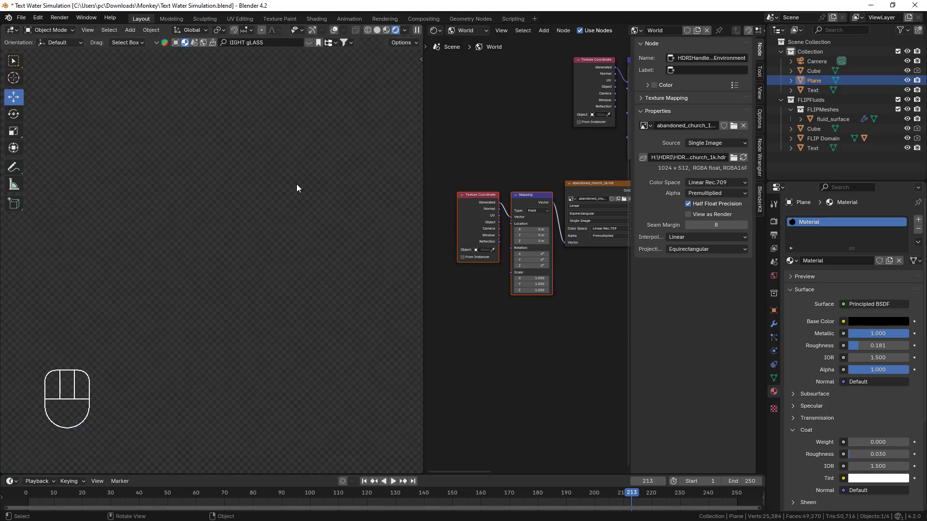
key(KP_0)
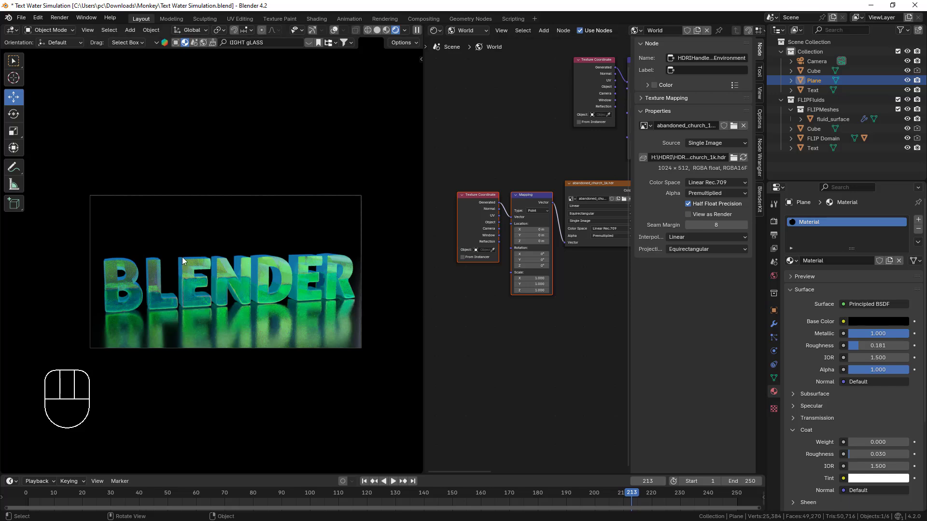
click(223, 277)
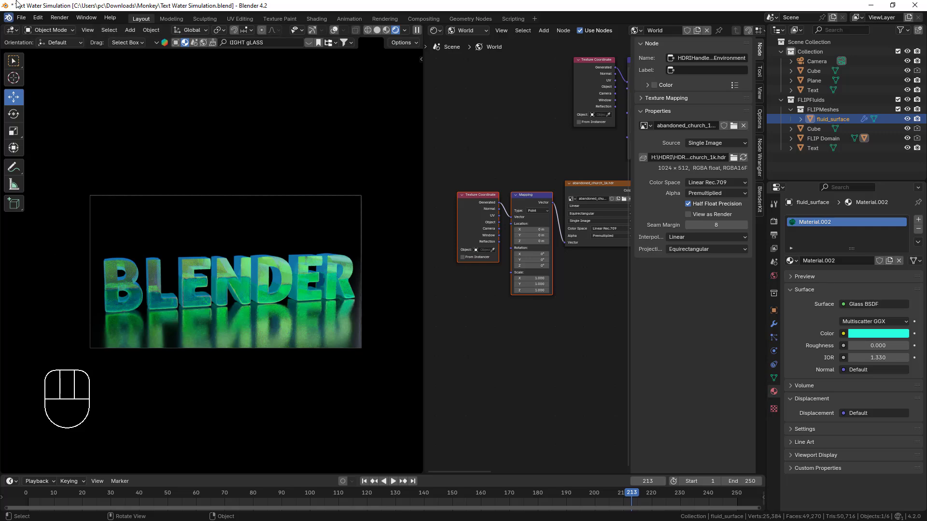
Step: Start a new file from the General template
click(21, 21)
mouse_move(38, 28)
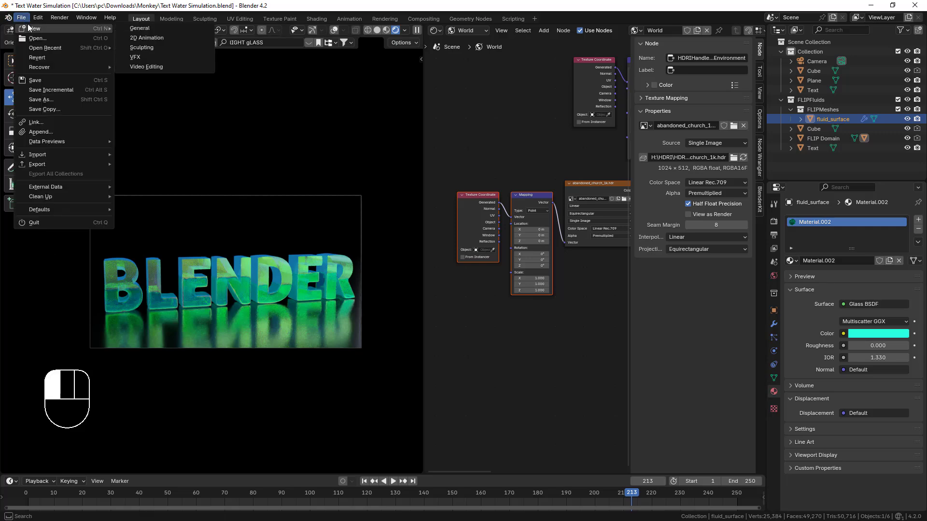
click(136, 28)
click(467, 282)
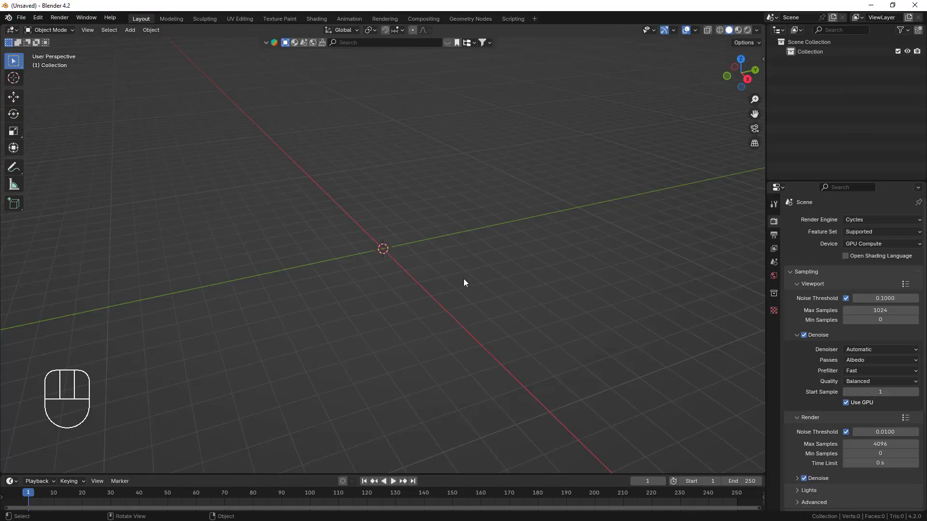
Step: Add a text object at the world origin and align it to the front view so it stands upright
key(shift+a)
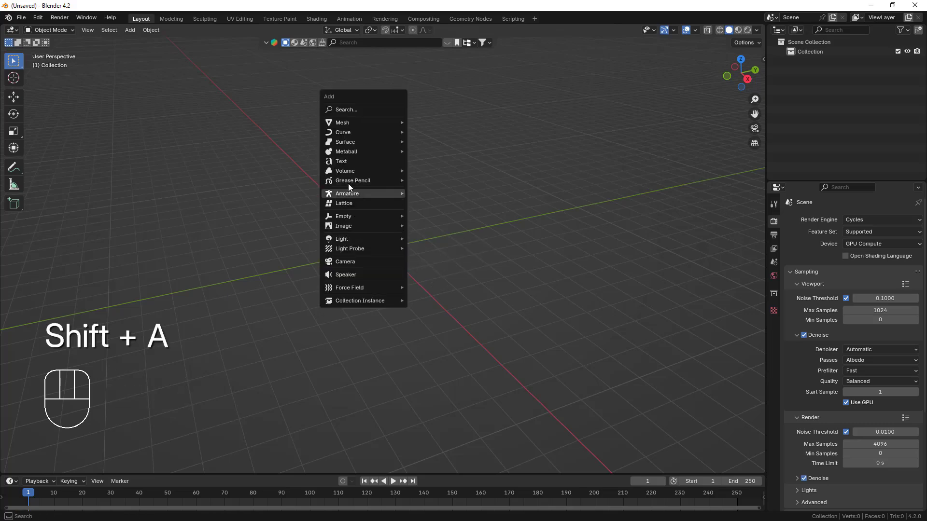
click(345, 160)
key(grave)
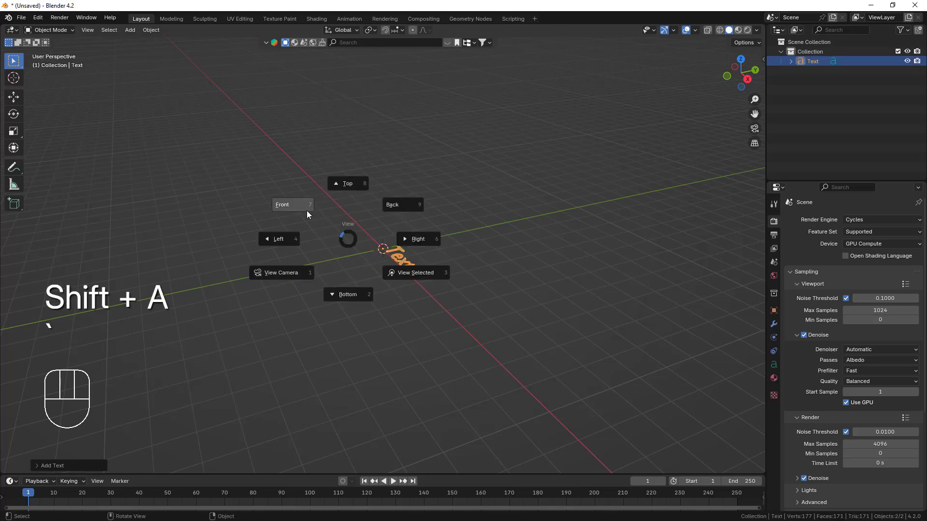
click(306, 210)
click(64, 466)
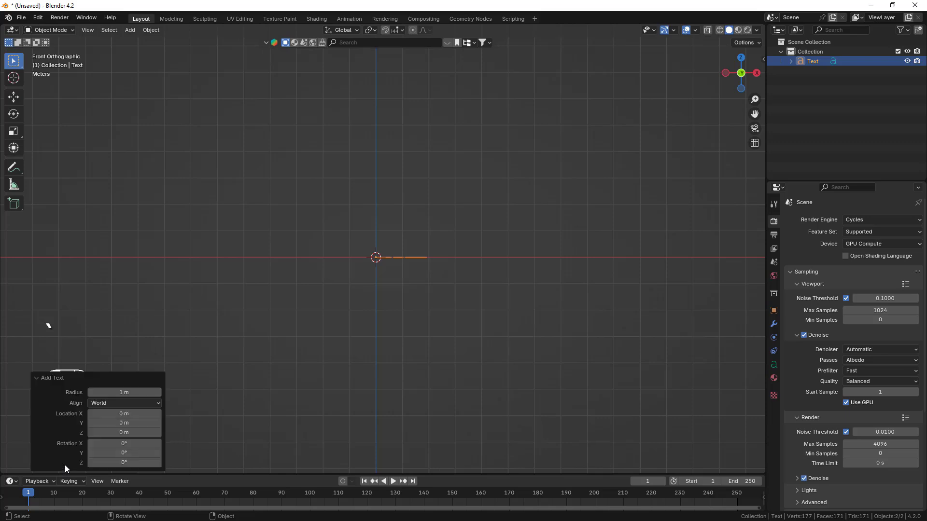
click(112, 405)
click(109, 423)
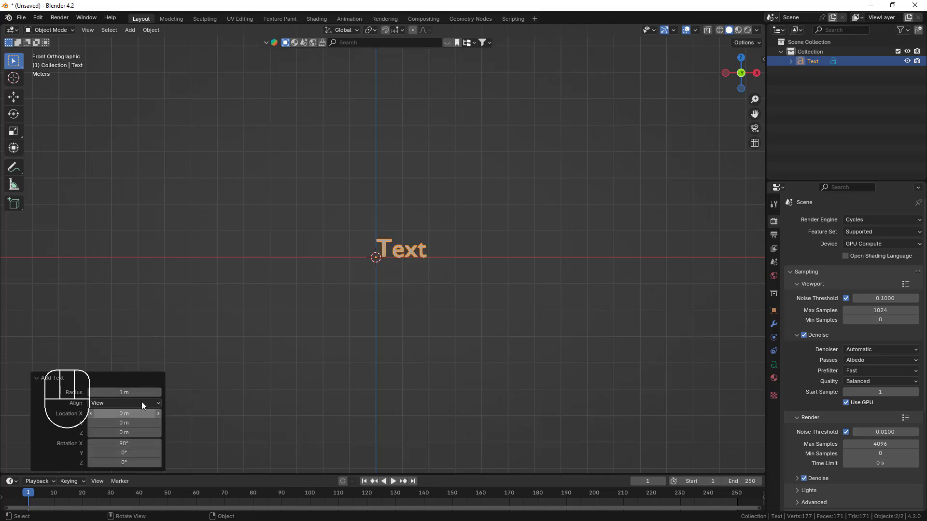
Step: Replace the text object's default content with BLENDER
scroll(397, 253, up, 7)
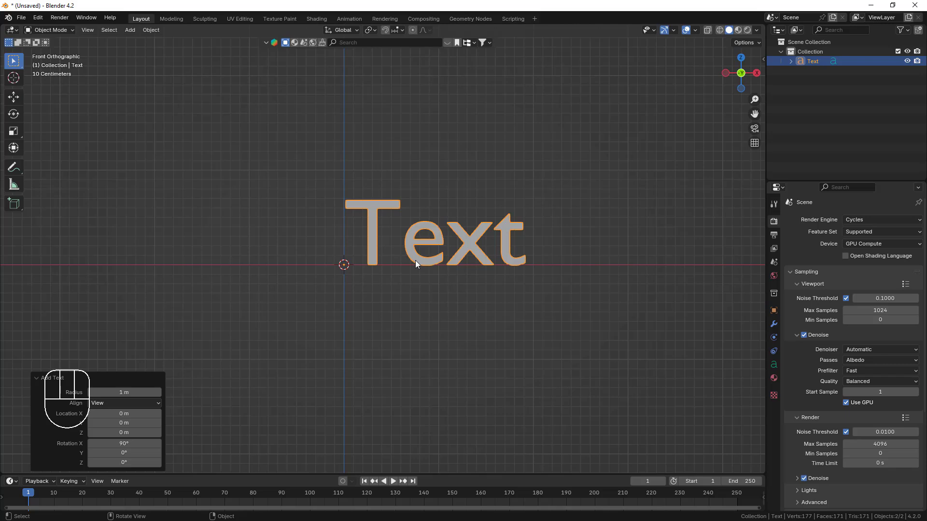
key(Tab)
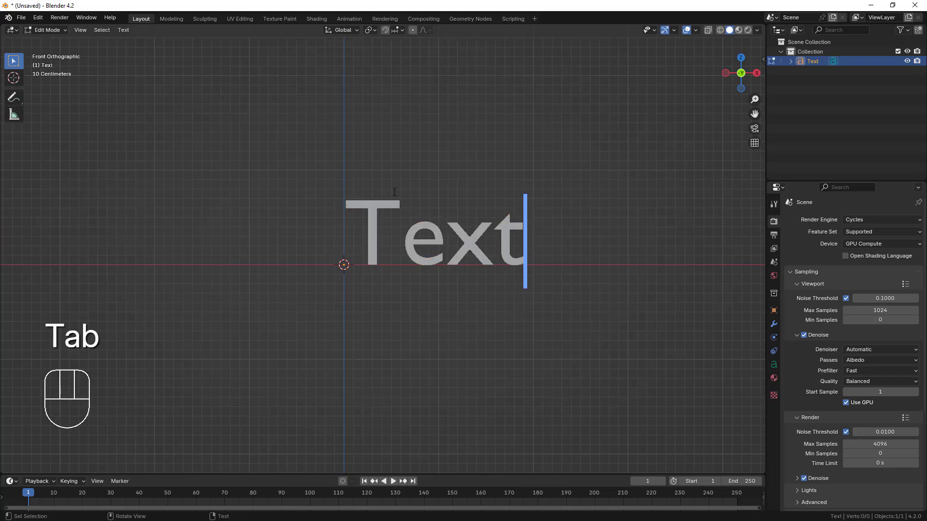
key(ctrl)
key(ctrl+a)
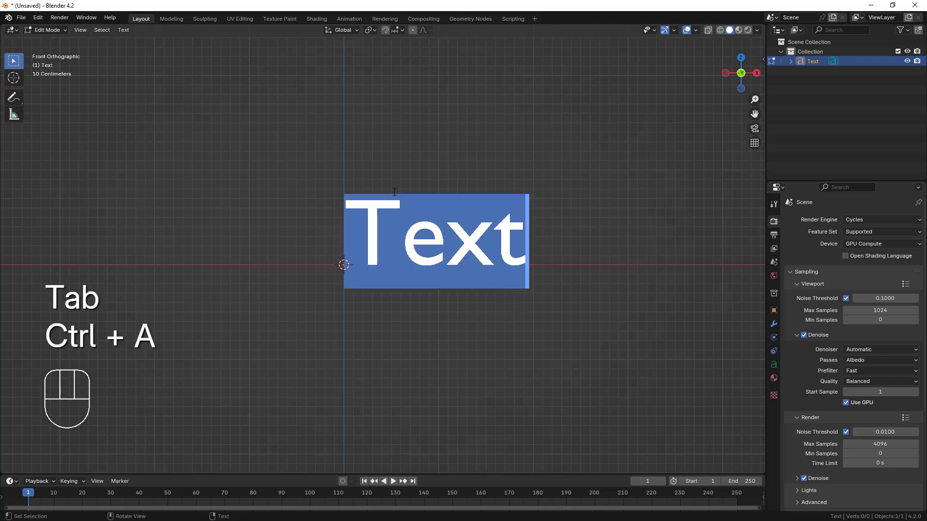
text(B)
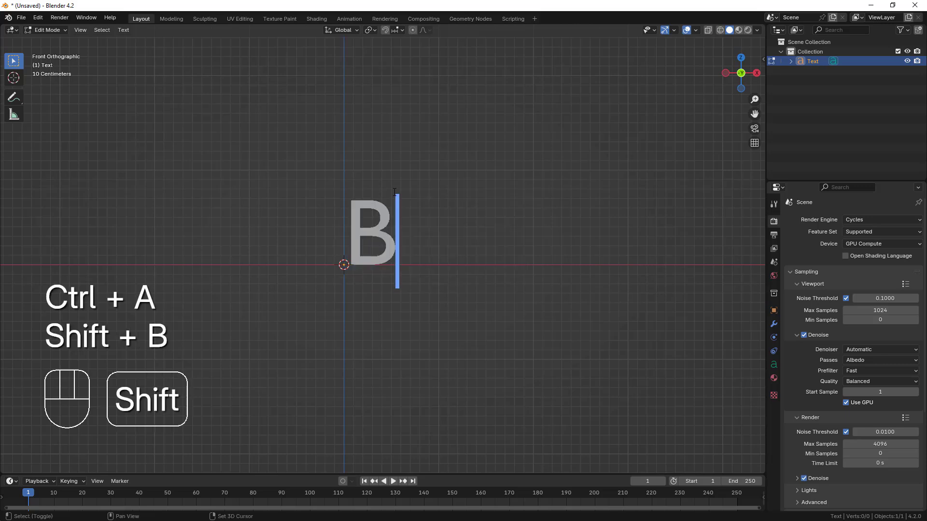
text(LENDER)
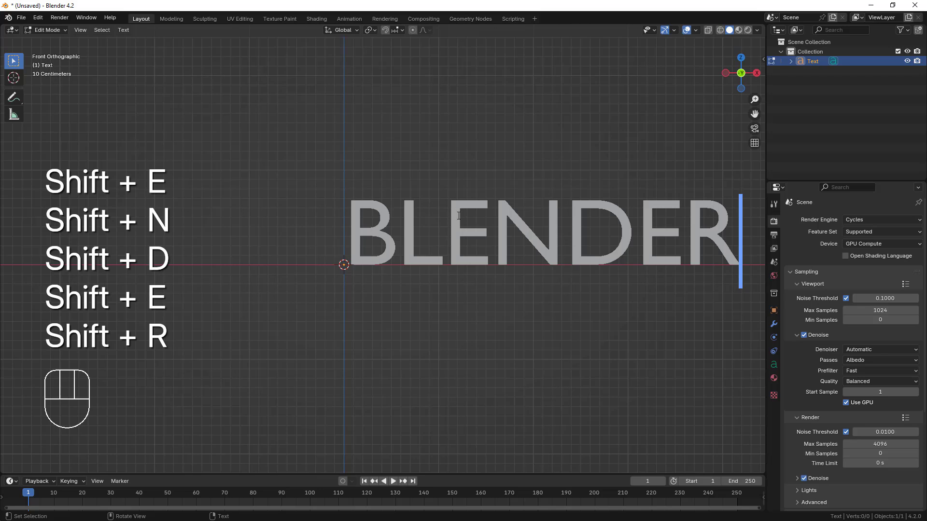
key(Tab)
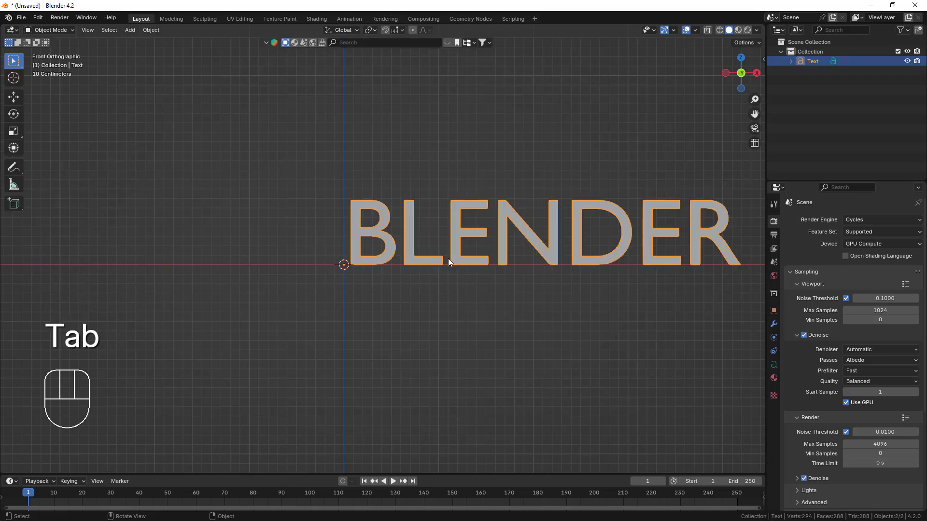
Step: Load Aller Display Regular from the Windows fonts folder as the text's regular font
click(773, 365)
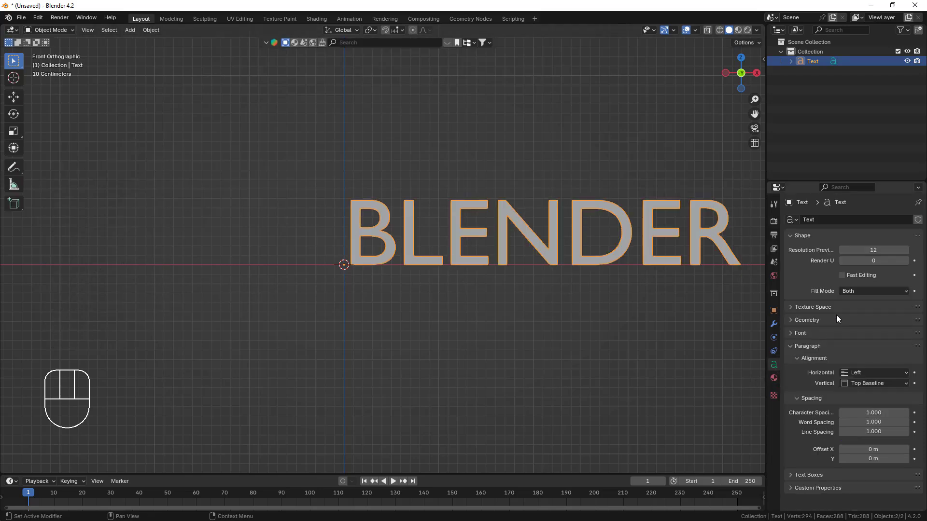
click(797, 334)
click(905, 348)
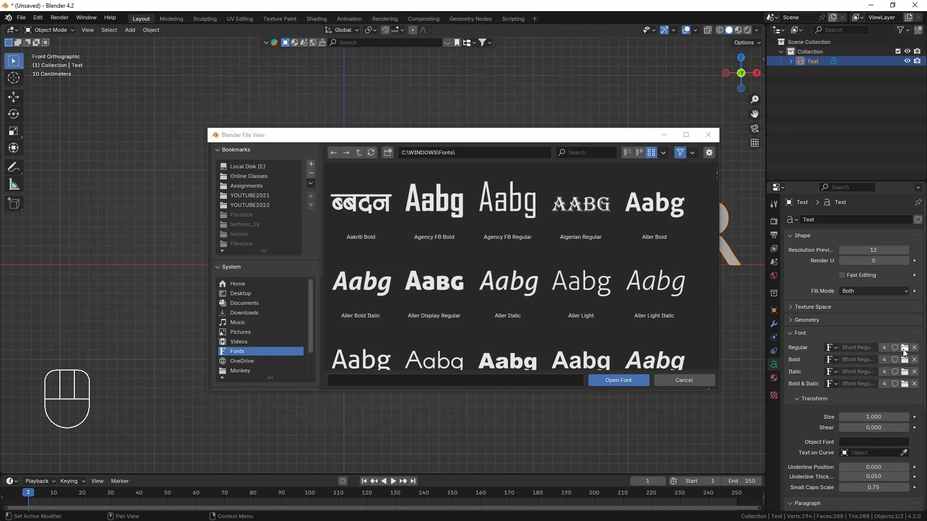
scroll(491, 288, down, 1)
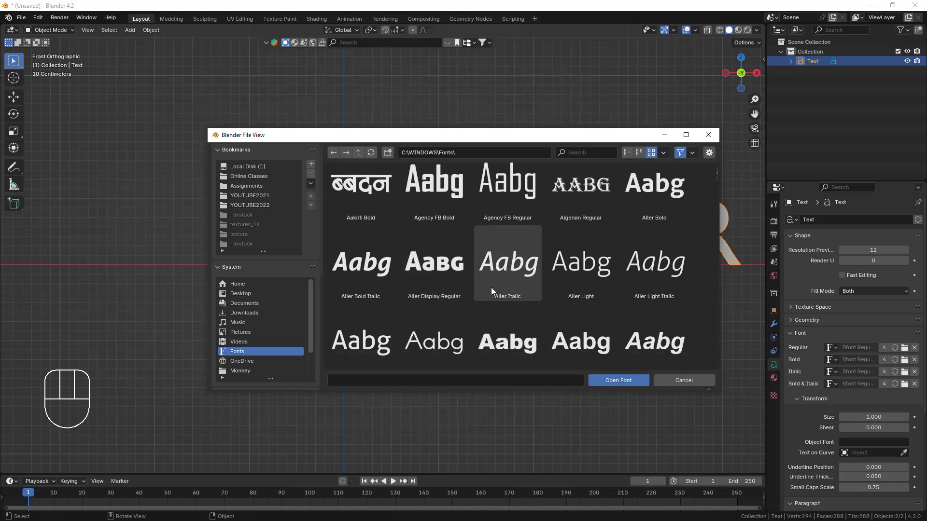
double_click(426, 272)
Step: Convert the BLENDER text object to a mesh
mouse_move(404, 266)
middle_down()
mouse_move(438, 282)
mouse_move(407, 252)
middle_up()
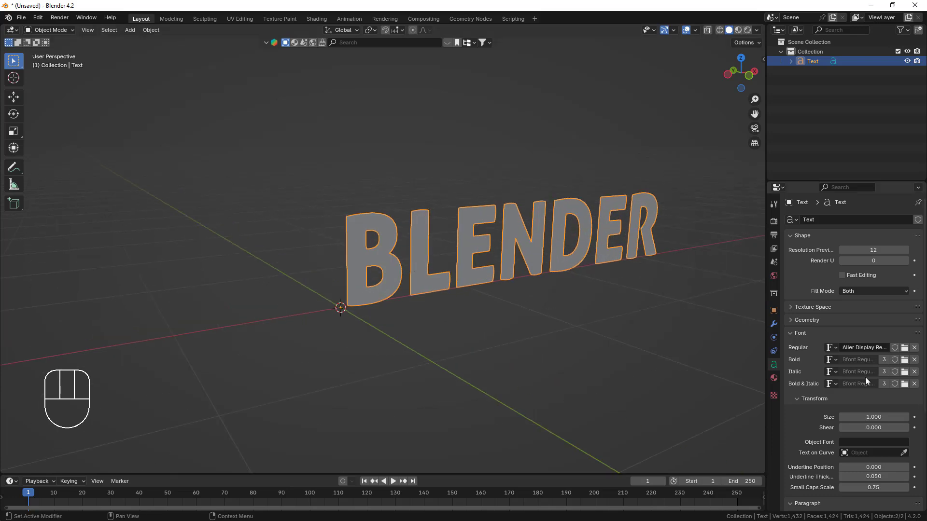
right_click(388, 250)
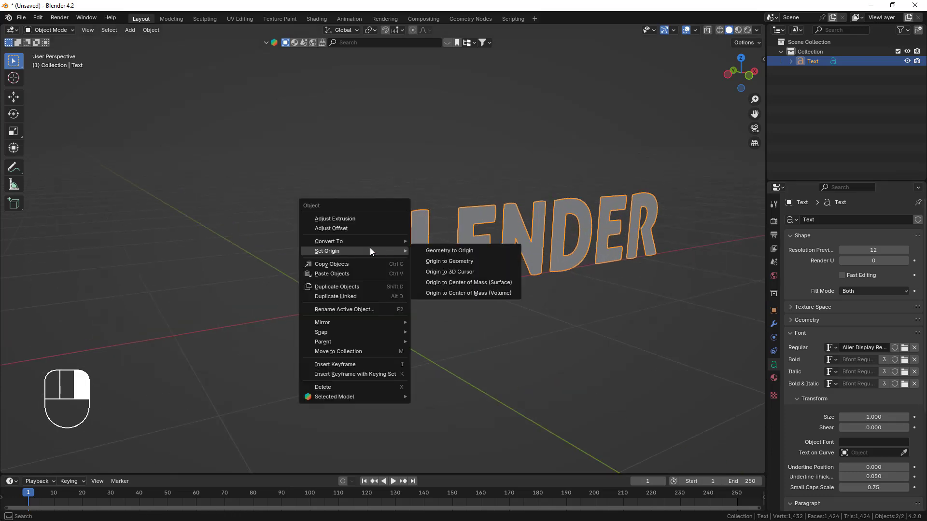
mouse_move(363, 242)
click(441, 244)
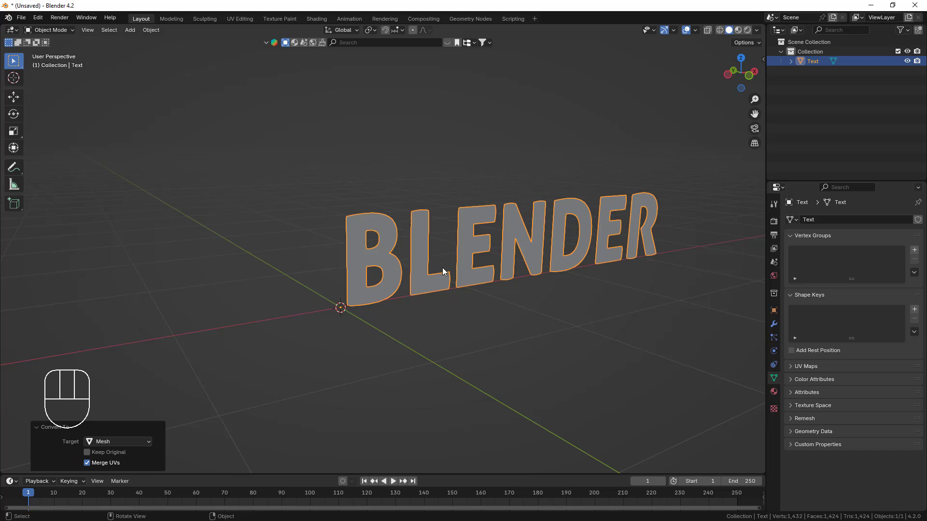
Step: Set the text mesh's origin to its geometry and snap the mesh to the 3D cursor at the world origin
right_click(424, 248)
mouse_move(382, 256)
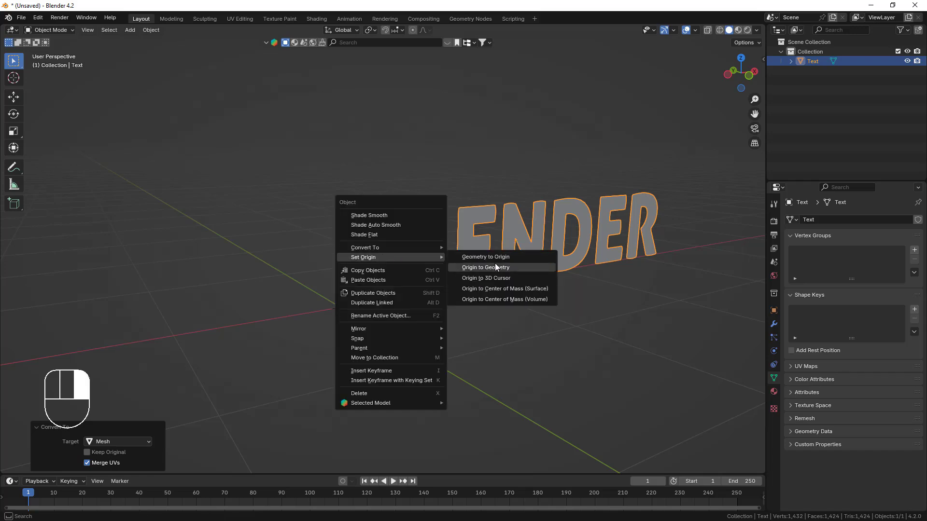
click(495, 264)
key(grave)
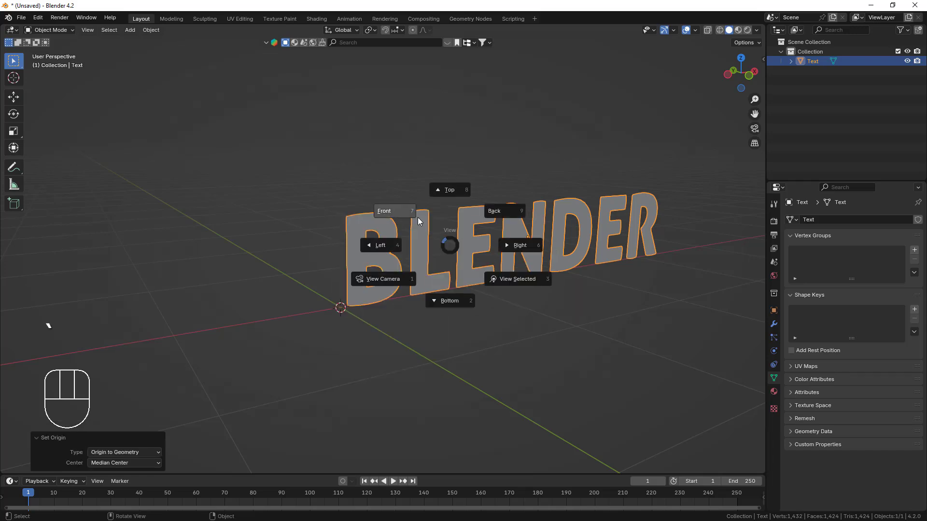
click(404, 211)
scroll(397, 235, down, 2)
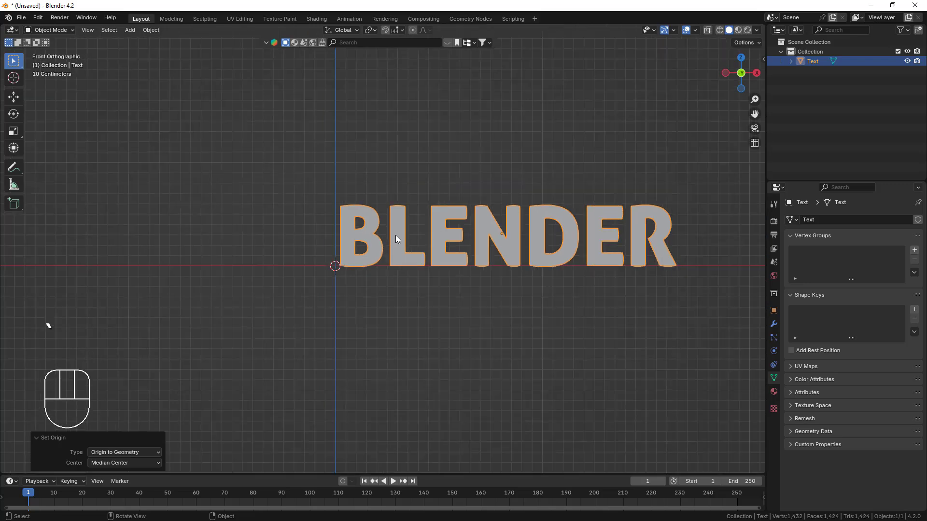
key(shift+s)
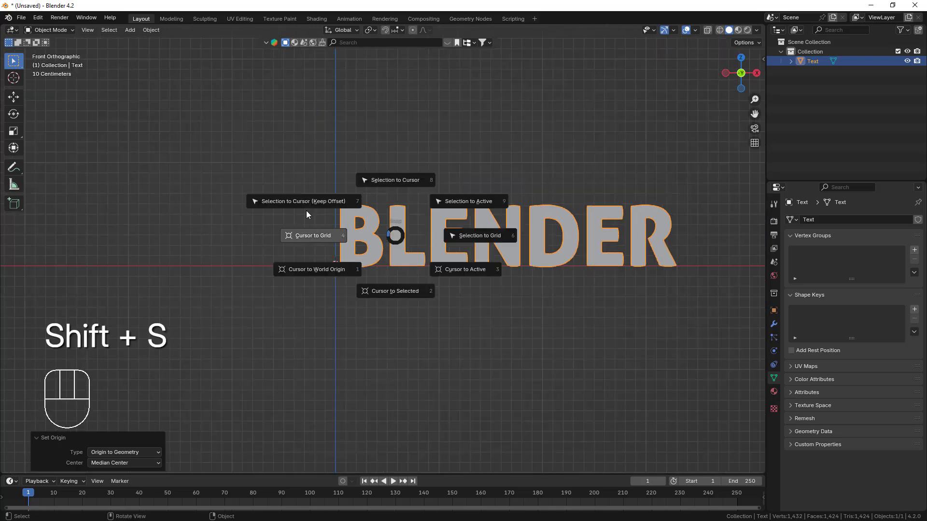
click(337, 202)
Step: Extrude all faces of the text mesh about 0.28 m backward along the normal and return to Object Mode in front view
middle_drag(355, 269, 293, 262)
key(Tab)
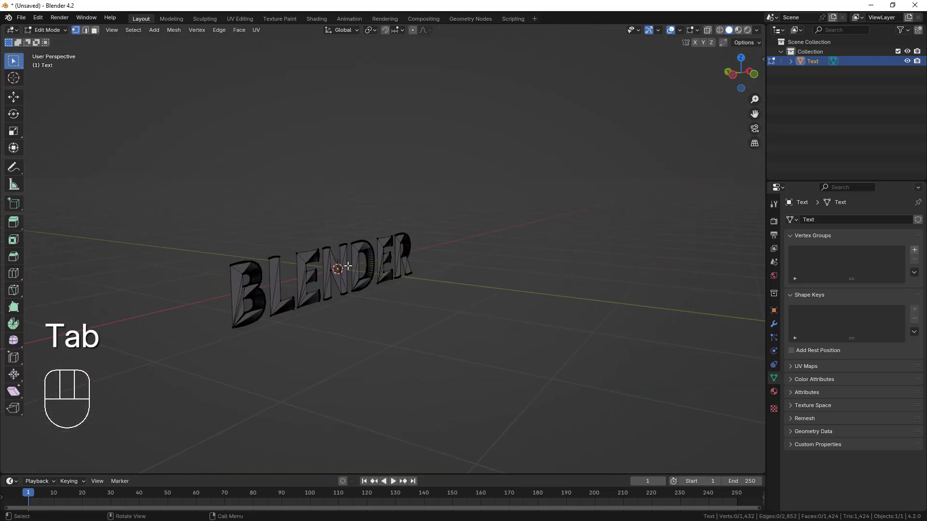
key(a)
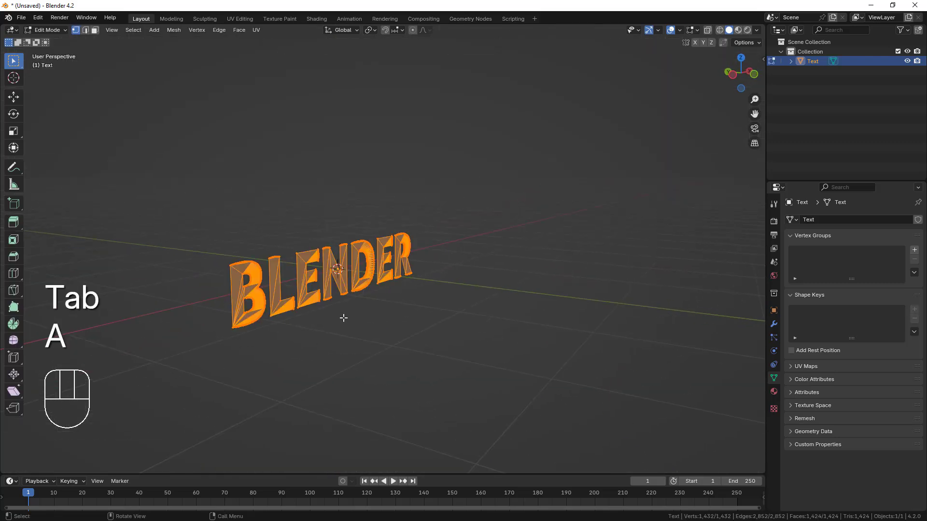
key(e)
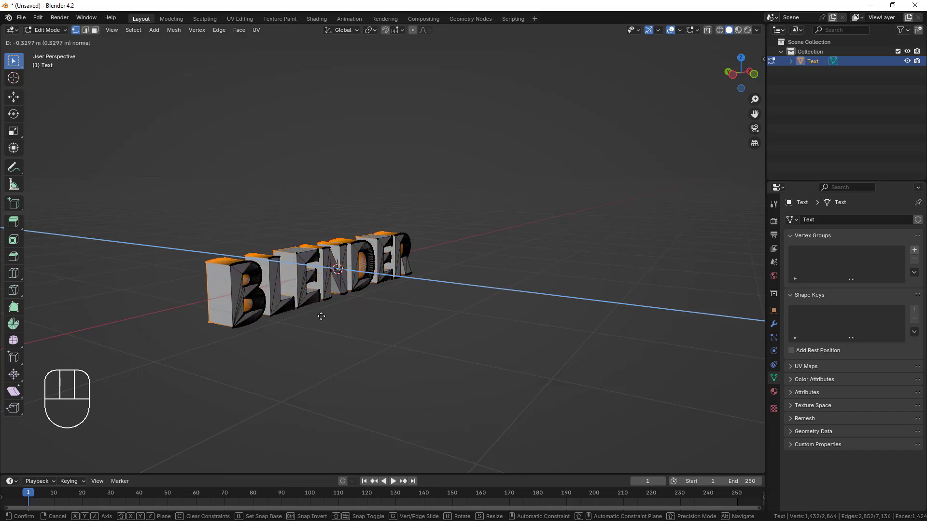
click(330, 316)
key(grave)
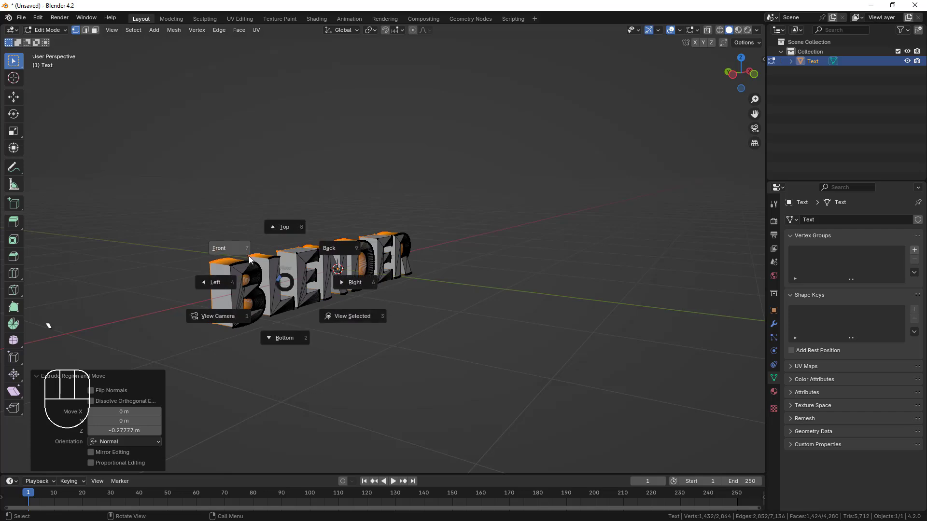
click(235, 248)
key(Tab)
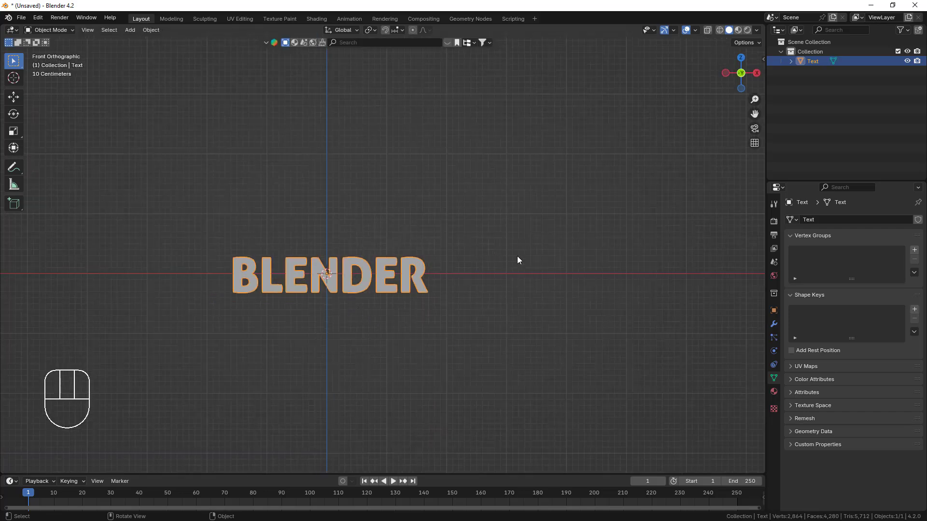
Step: Create a FLIP Fluids simulation domain with the text mesh selected
key(n)
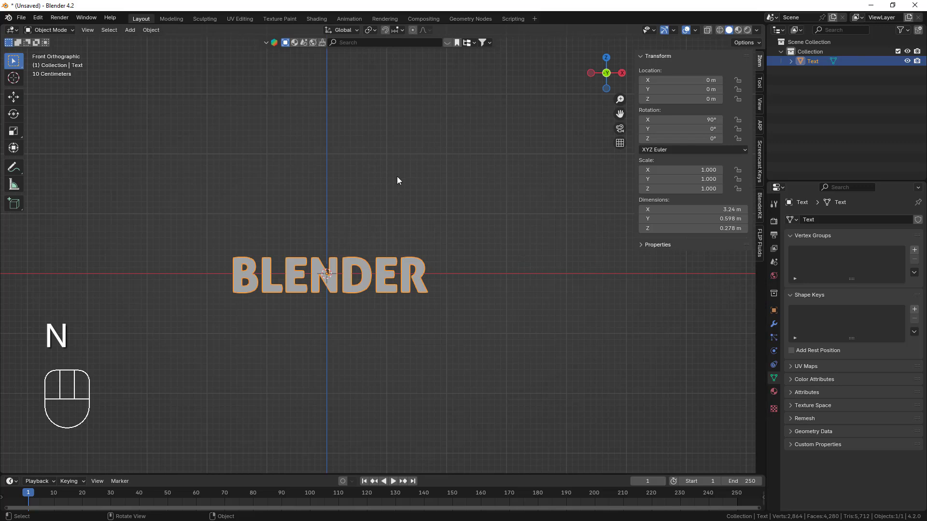
click(760, 240)
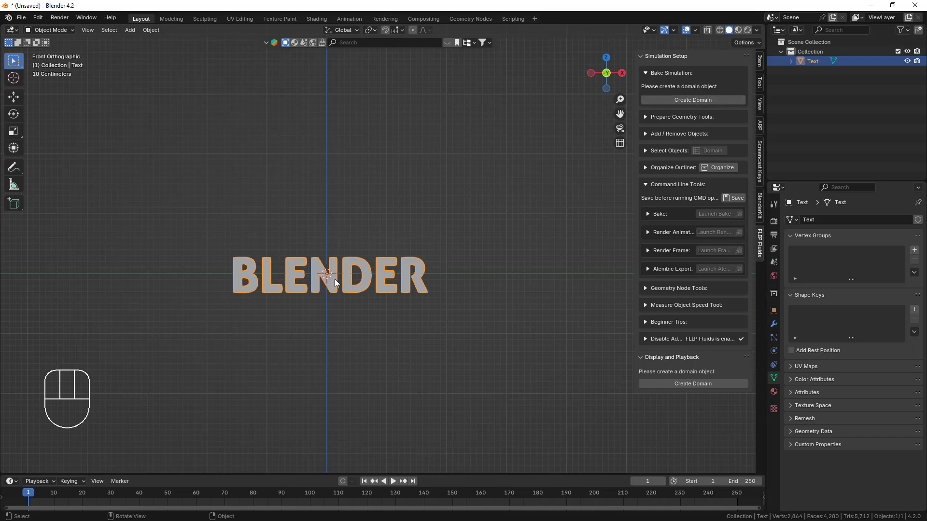
click(691, 99)
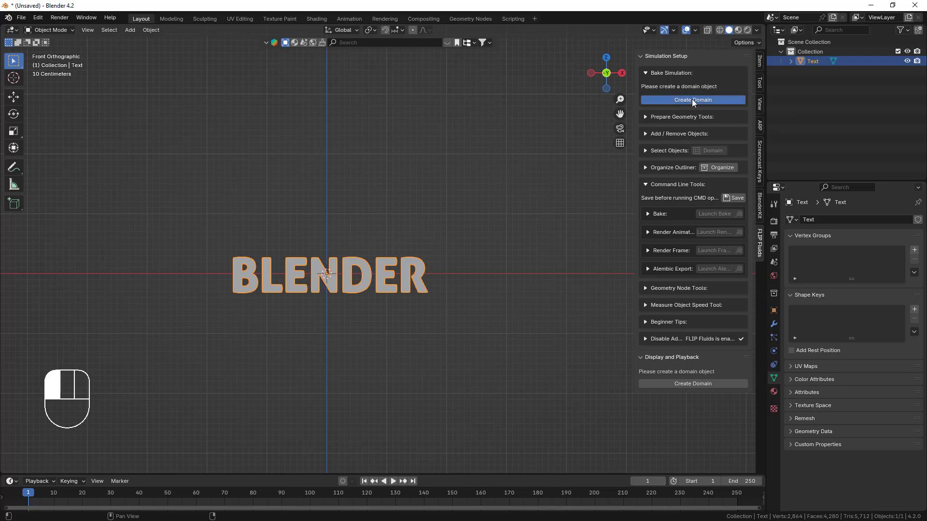
Step: Scale the FLIP Fluids domain up uniformly to about 1.315 around the text
click(422, 303)
key(s)
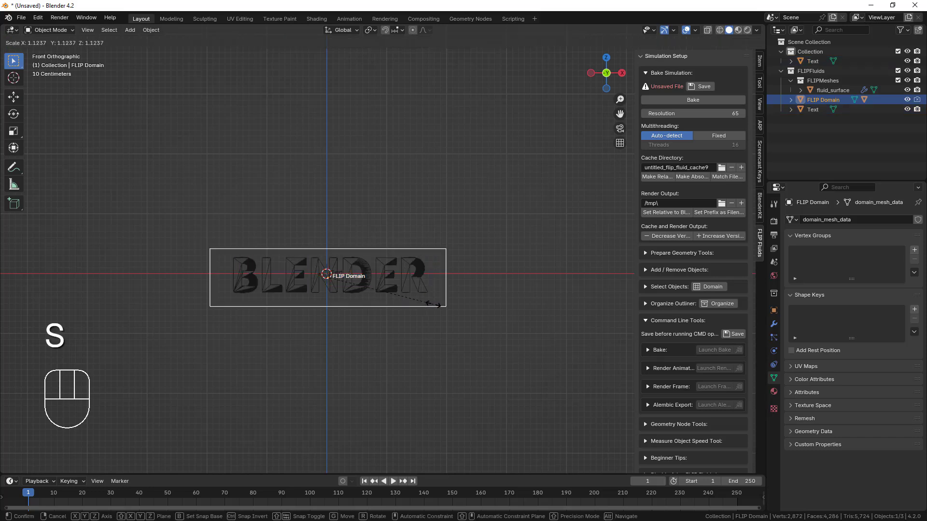
click(452, 307)
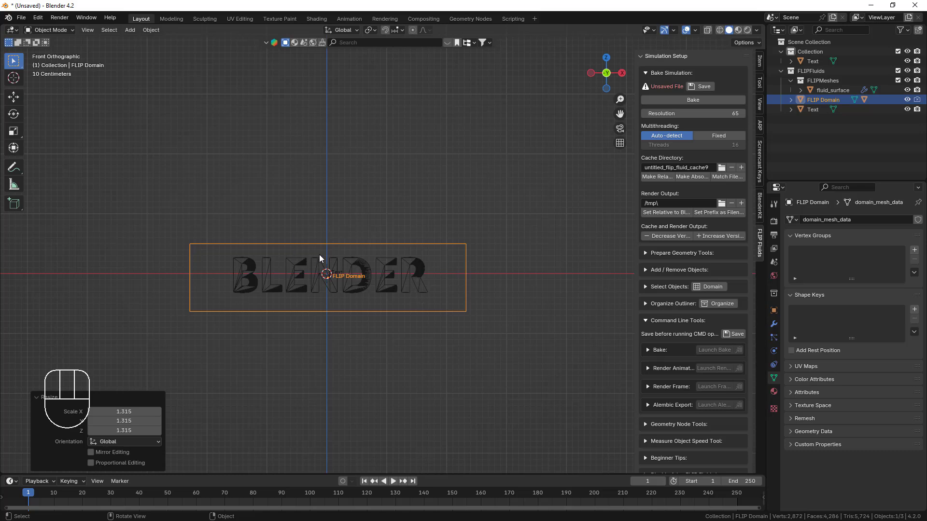
Step: Set the text mesh up as a FLIP Fluids obstacle with Inverse enabled
click(386, 265)
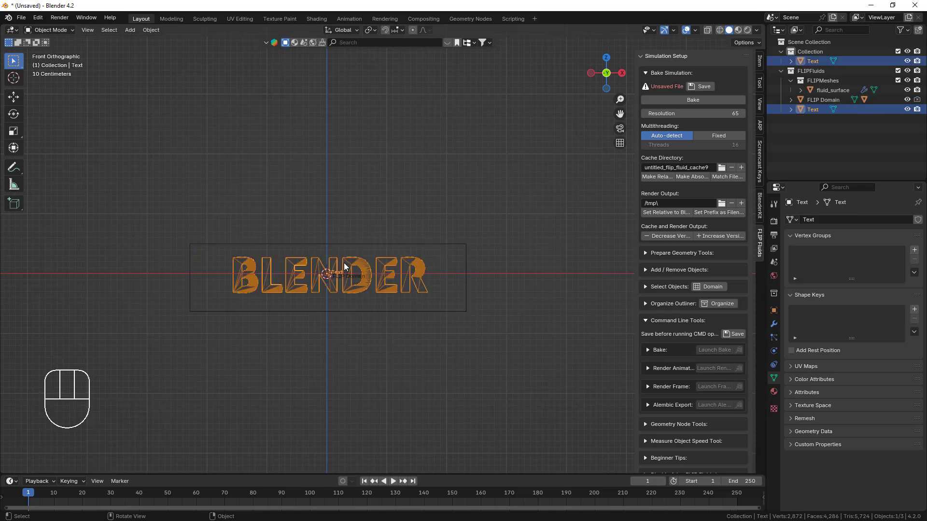
click(773, 351)
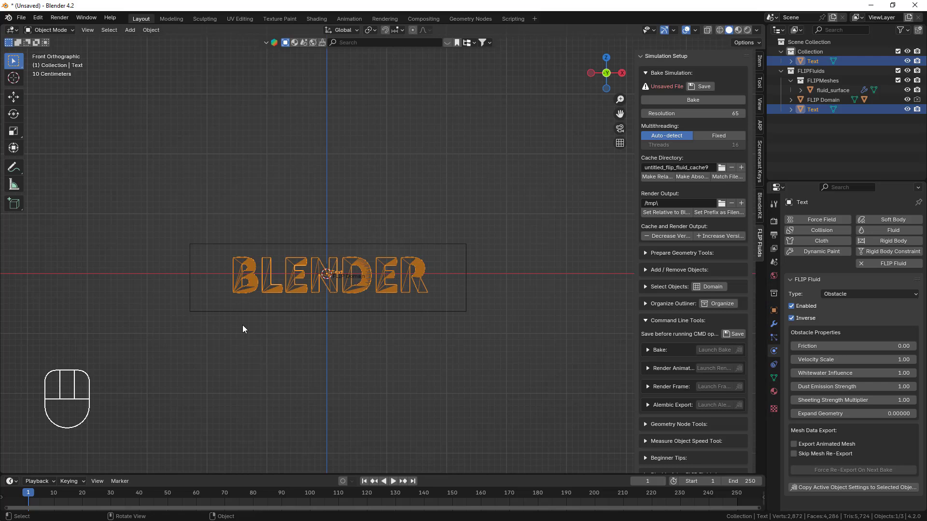
Step: Raise the domain's top vertices along Z in Edit Mode to make the domain about 1.52 m high, returning to Object Mode
click(357, 303)
key(Tab)
drag(136, 221, 603, 274)
key(g)
key(z)
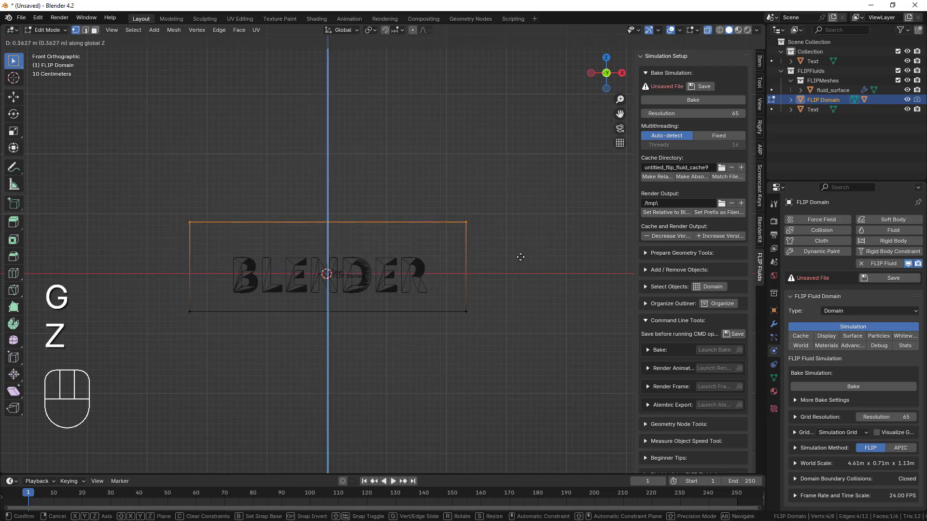
click(520, 256)
key(Tab)
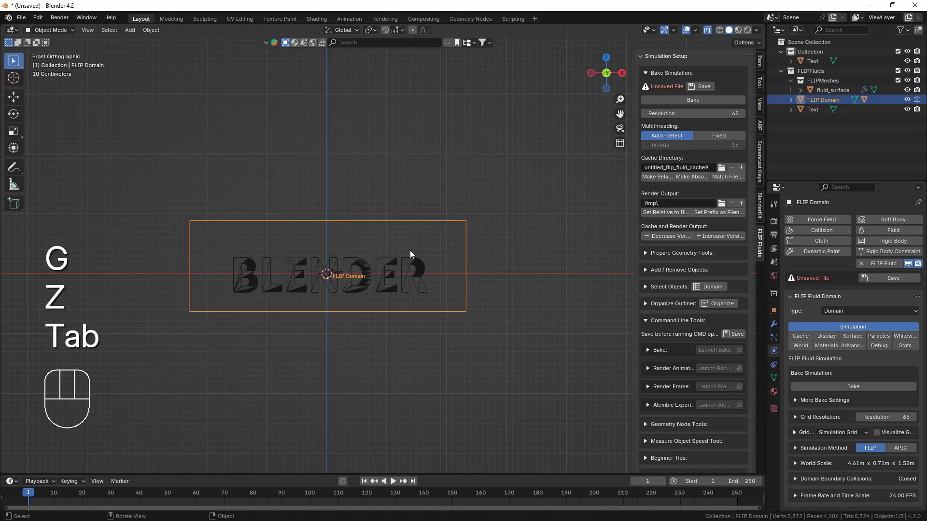
Step: Add a cube at the origin and flatten it to about 0.14 along Z
key(shift+a)
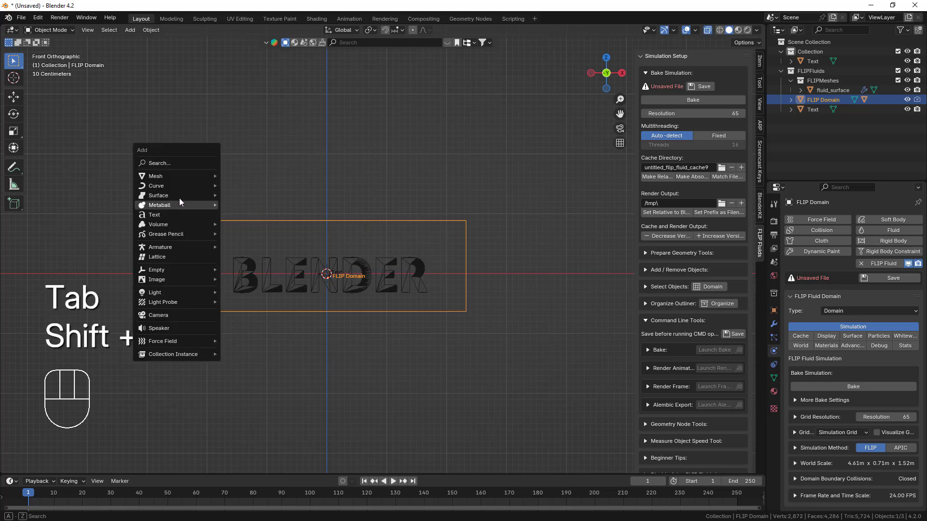
mouse_move(169, 177)
click(234, 186)
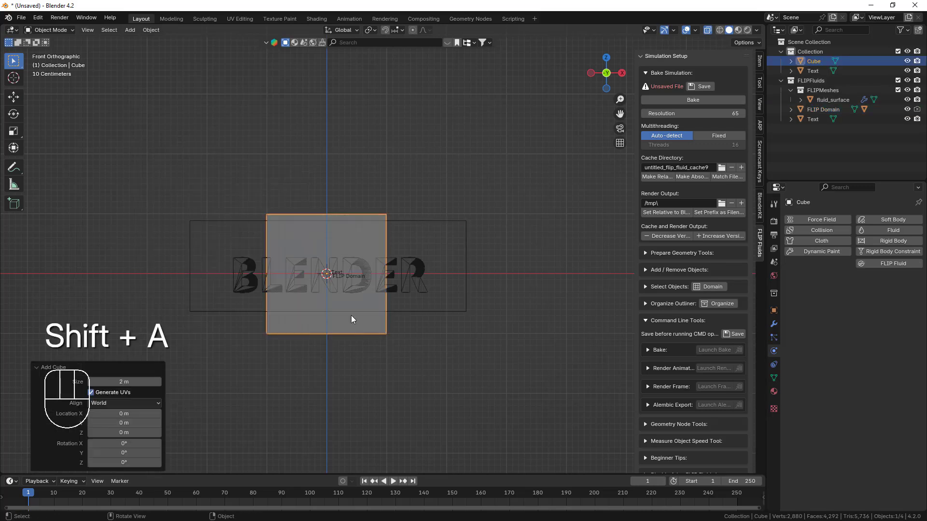
key(s)
key(z)
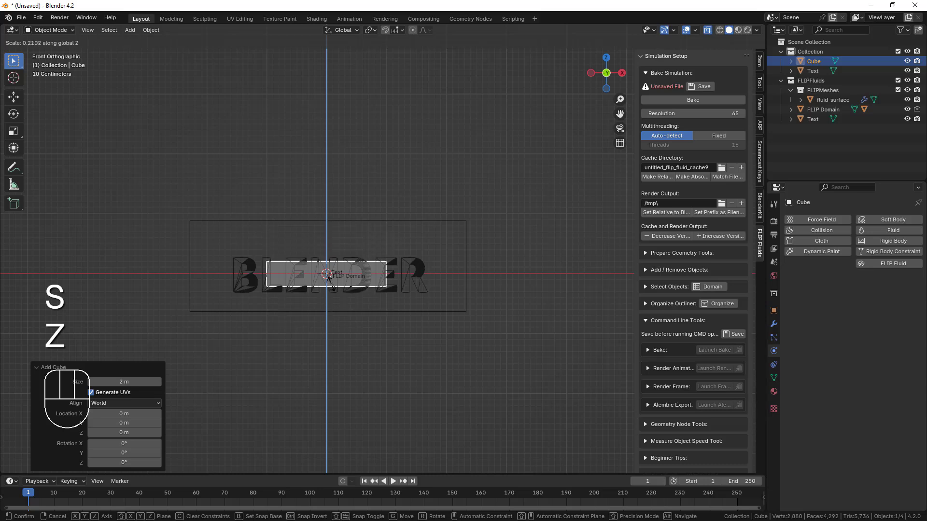
click(326, 274)
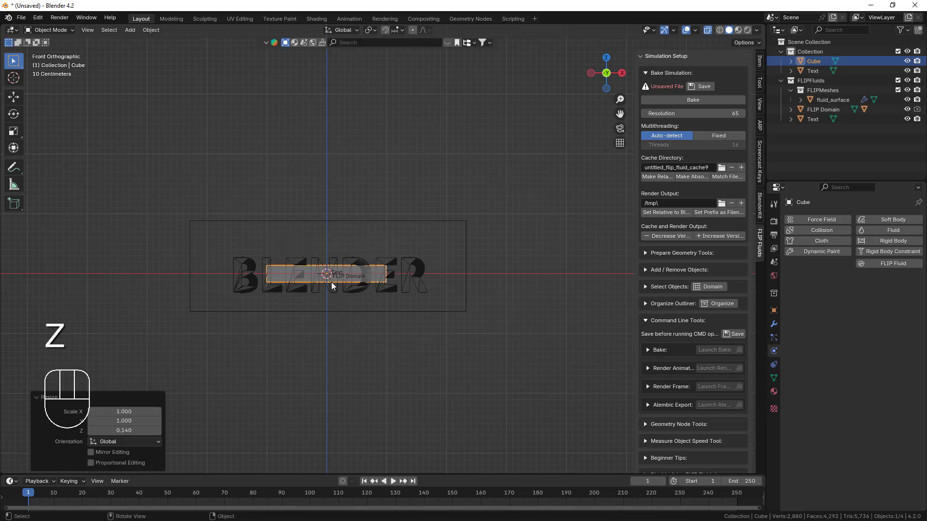
Step: Move the cube up about 0.185 m, widen it to about 1.85 along X, and thicken it slightly along Z over the letters' upper half
key(w)
drag(326, 235, 323, 225)
key(s)
key(x)
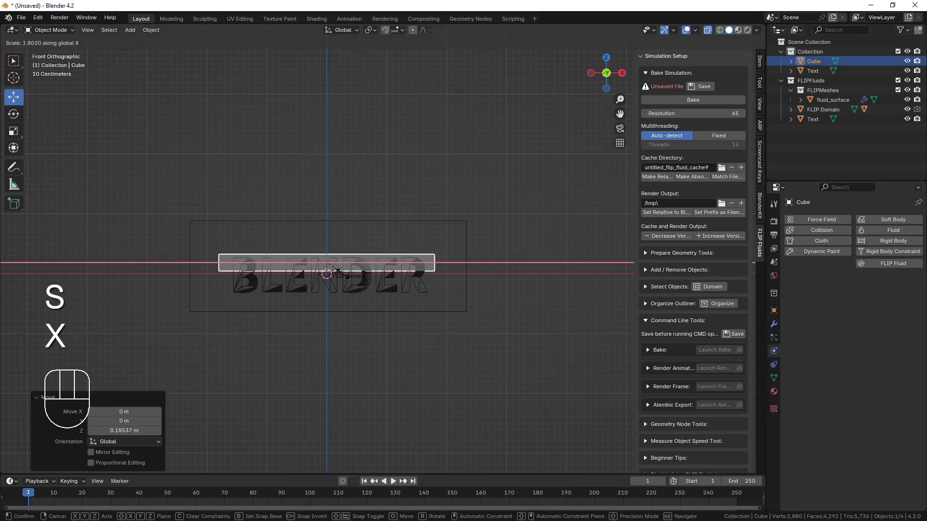
click(345, 277)
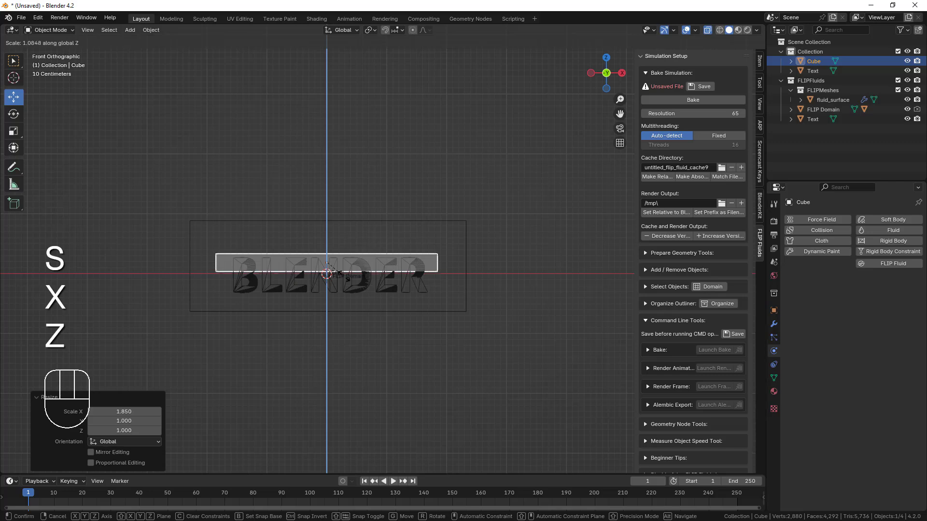
click(346, 285)
Step: Narrow the cube to about 0.459 along Y and apply its scale
middle_drag(346, 285, 82, 225)
click(14, 131)
middle_drag(290, 338, 301, 277)
drag(291, 262, 313, 260)
middle_drag(313, 260, 164, 211)
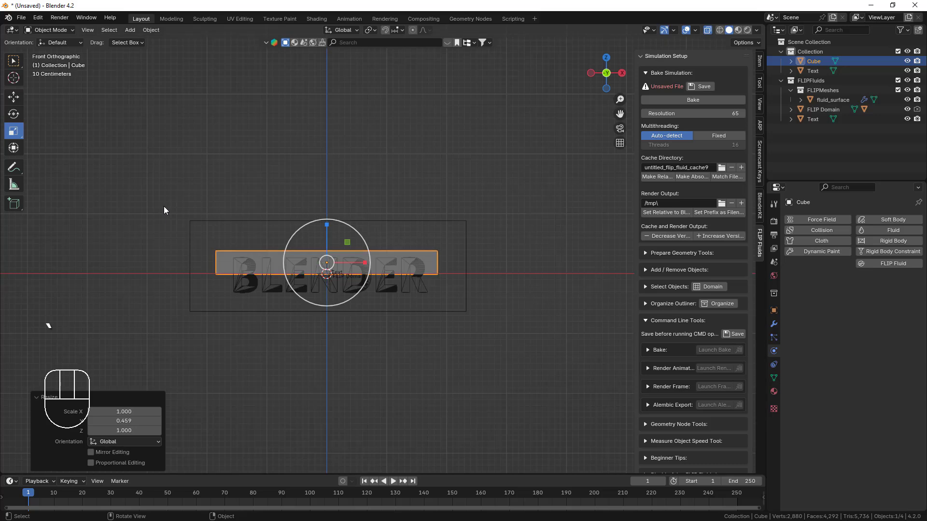
key(ctrl+a)
click(286, 287)
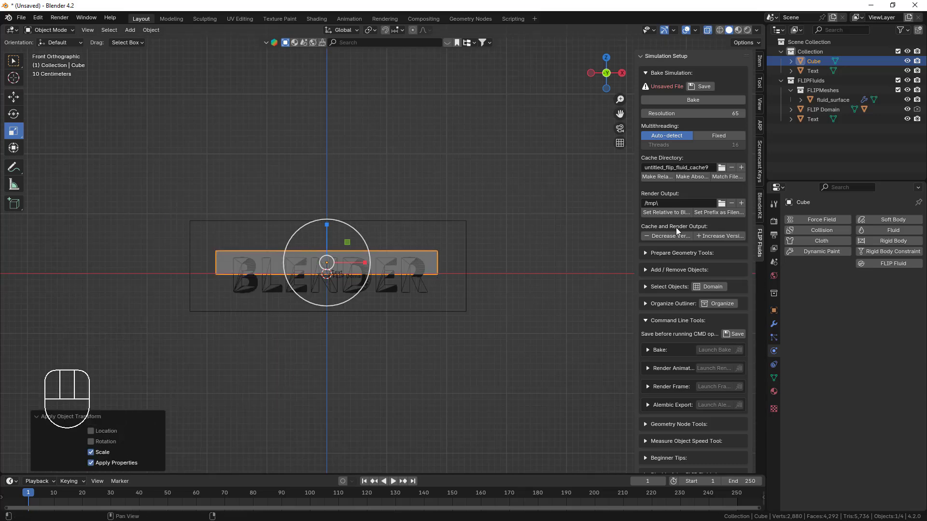
Step: Make the cube a FLIP Fluids object of type Fluid
click(645, 271)
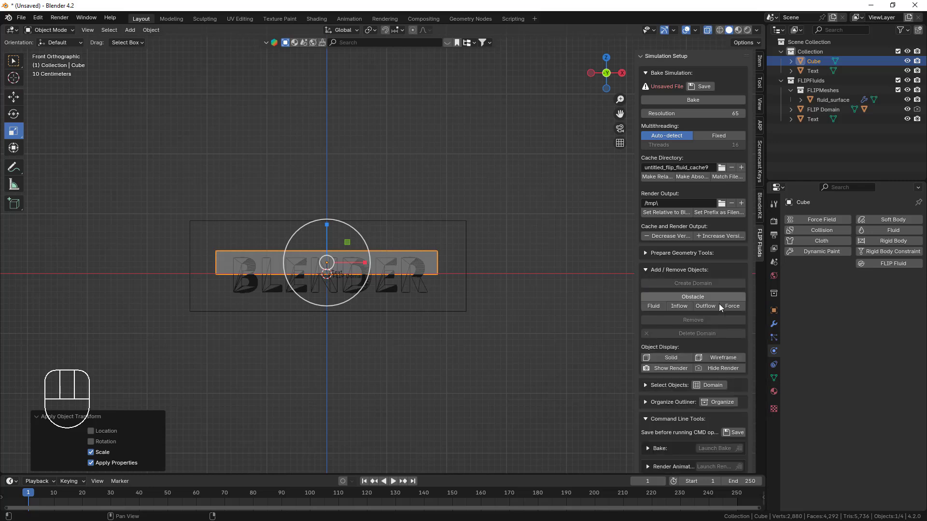
click(658, 306)
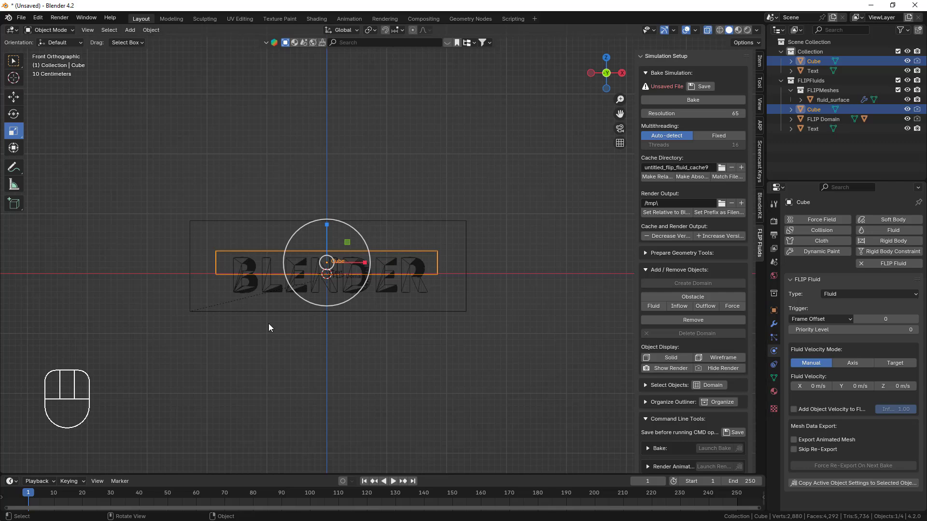
scroll(683, 383, down, 12)
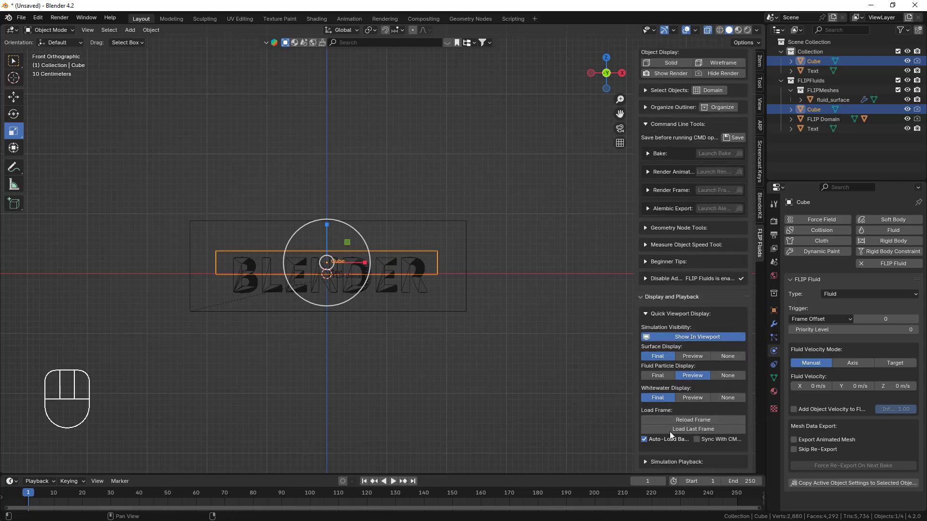
scroll(685, 367, up, 12)
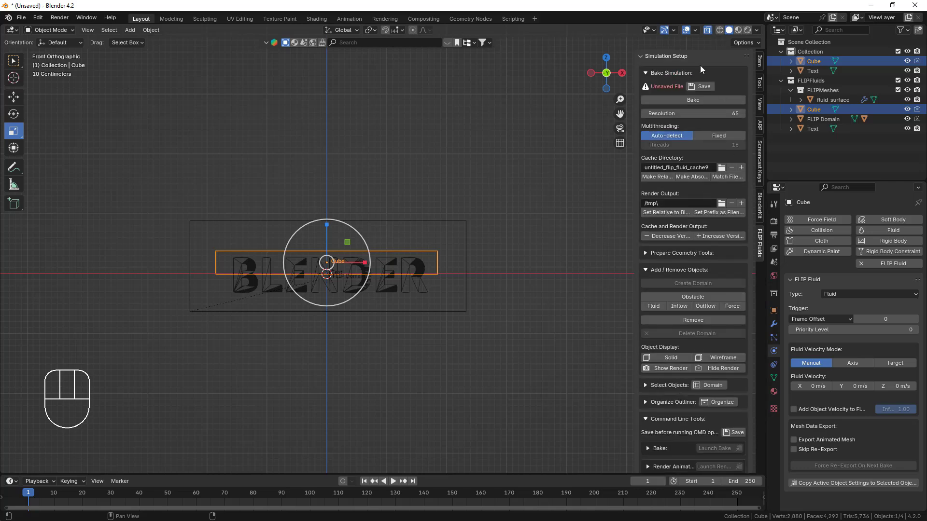
Step: Run a test bake of the simulation and inspect the fluid inside the letters up close with X-ray off
click(674, 100)
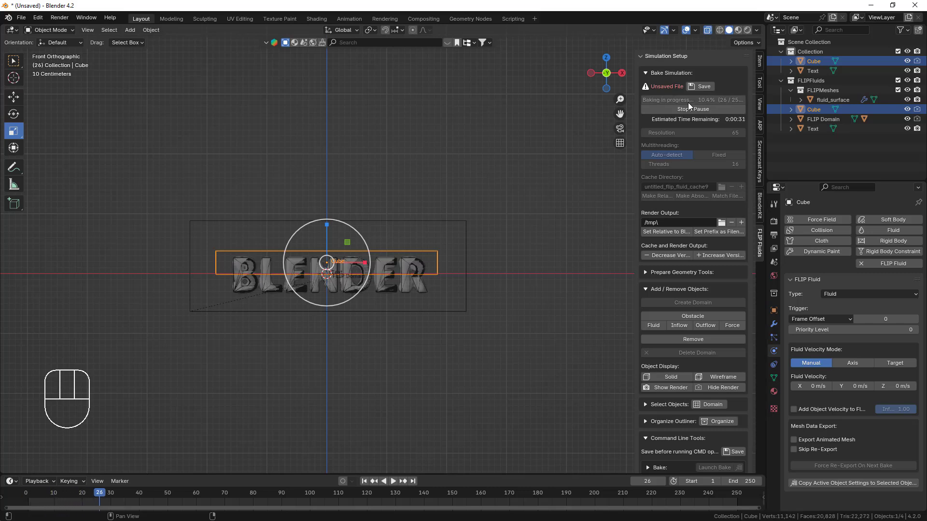
scroll(226, 273, up, 4)
middle_drag(281, 302, 308, 294)
click(706, 30)
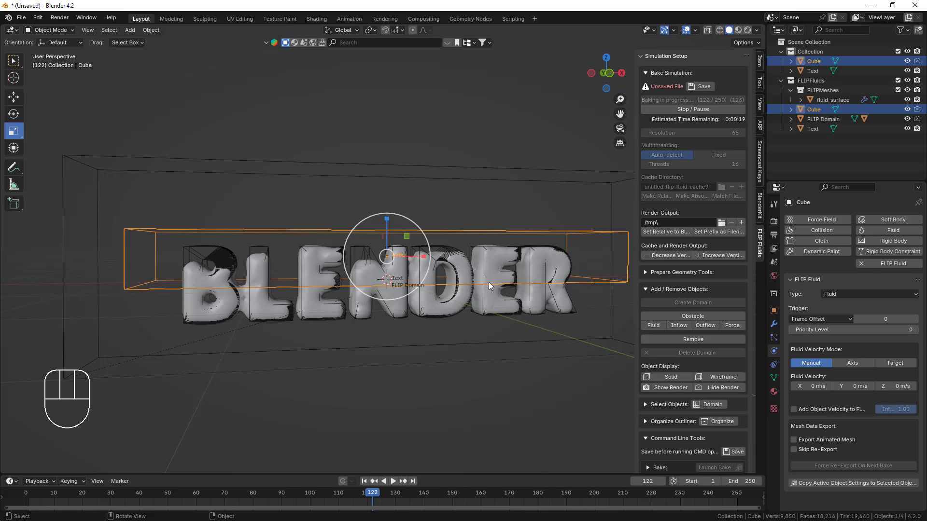
scroll(489, 282, up, 5)
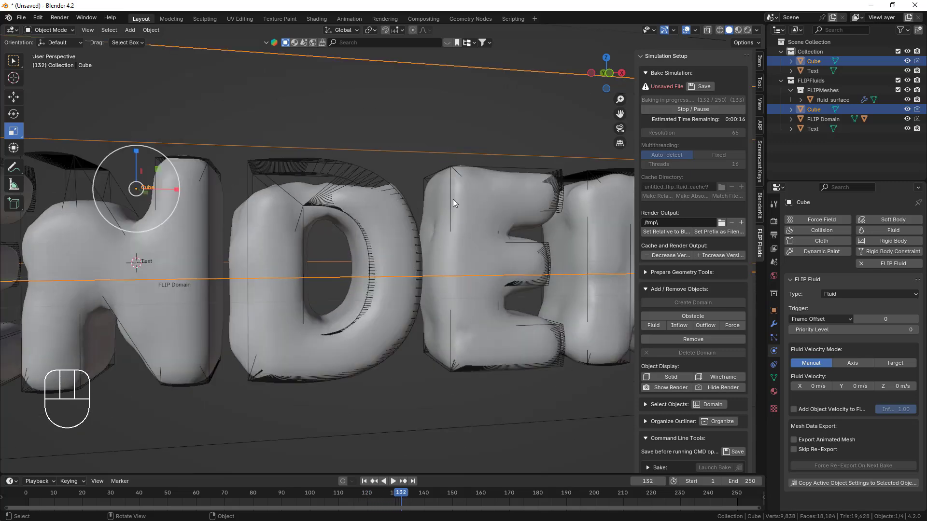
scroll(367, 330, down, 5)
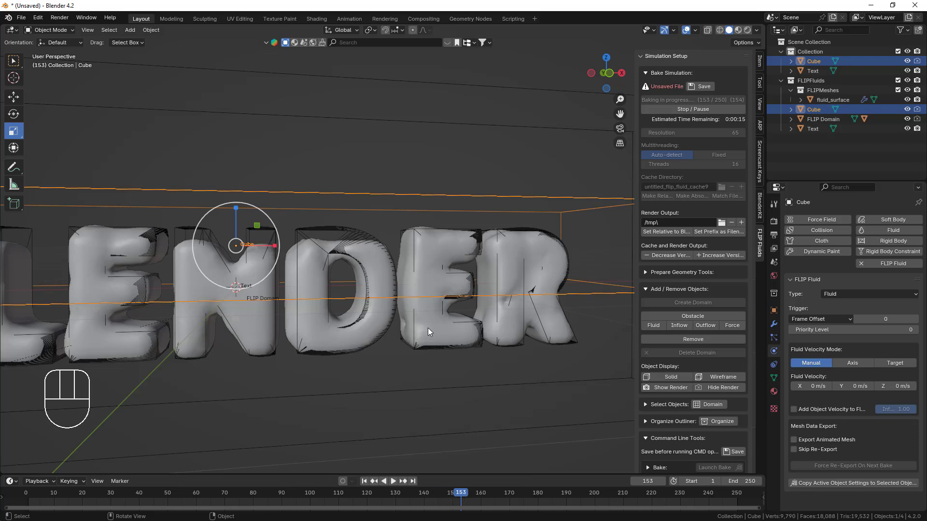
scroll(428, 330, down, 3)
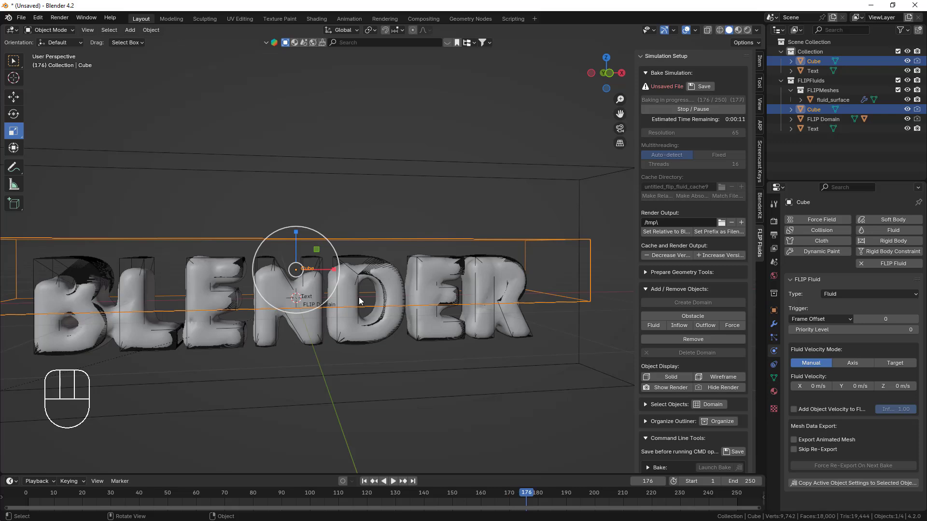
Step: Stop the test bake and reset the simulation cache
click(696, 111)
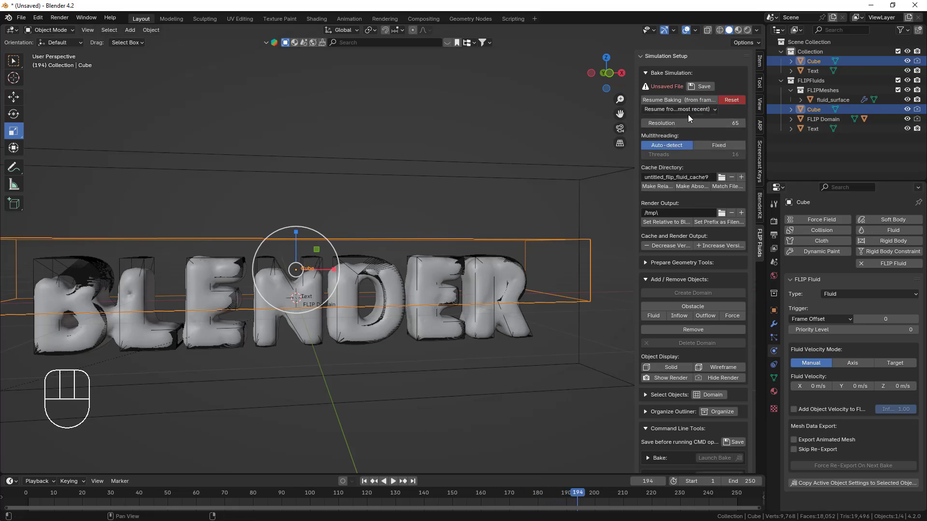
click(722, 102)
click(717, 105)
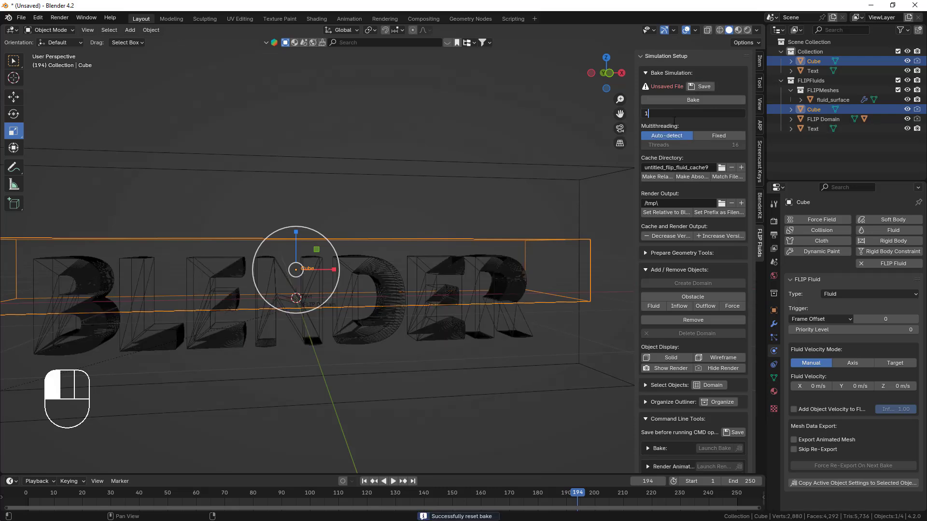
Step: Set the simulation resolution to 128 and bake all frames up to 250
click(674, 120)
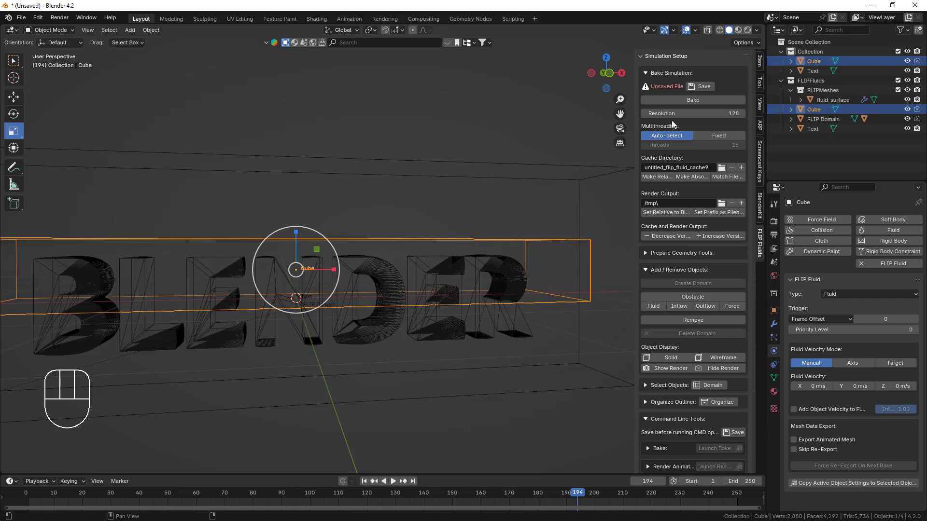
click(694, 100)
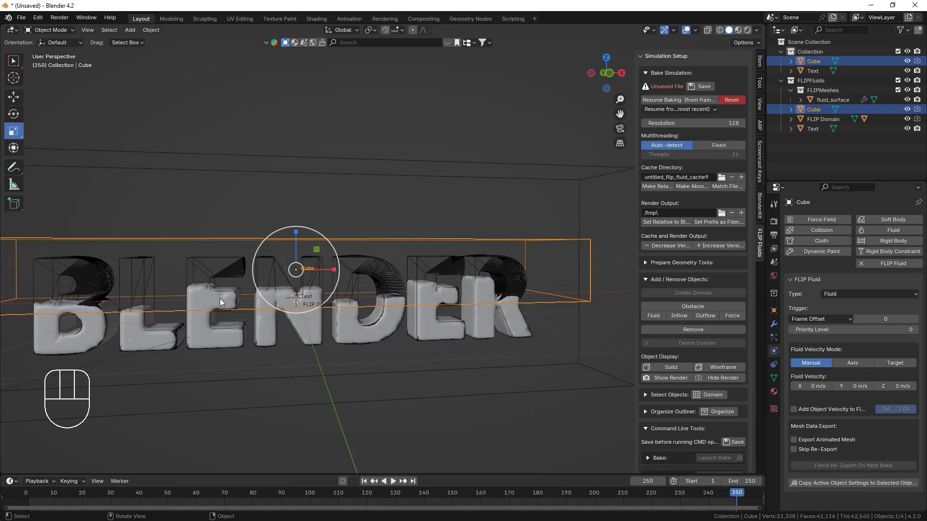
Step: Play the baked simulation from the first frame, stop it, and scrub the timeline to frame 130
click(365, 481)
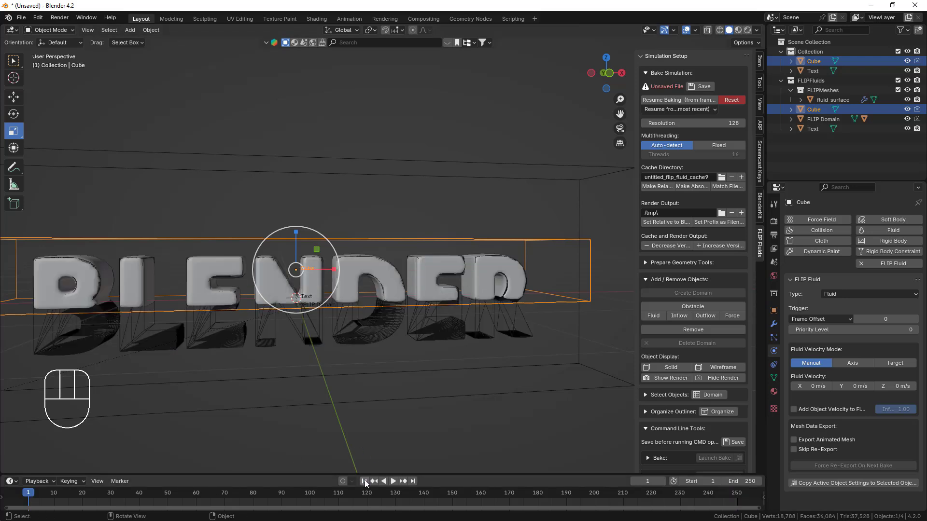
click(394, 482)
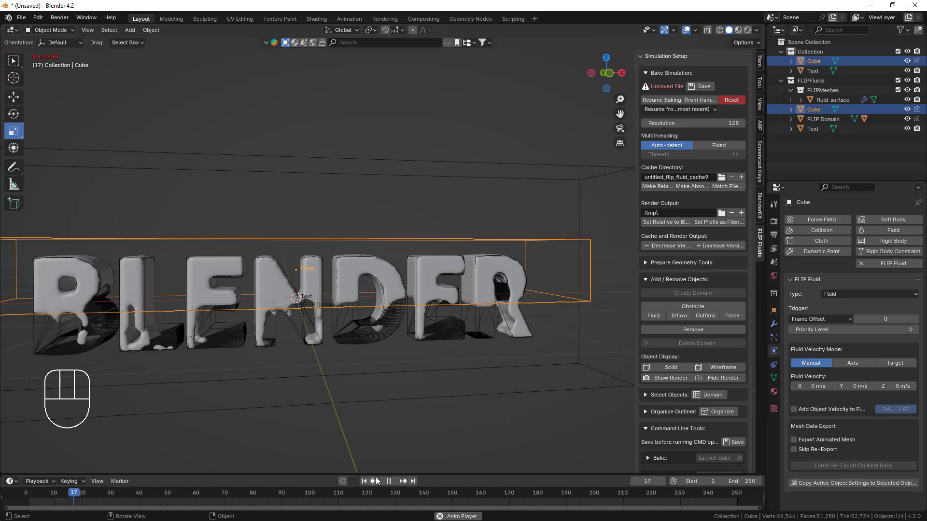
click(390, 481)
key(space)
drag(136, 496, 395, 498)
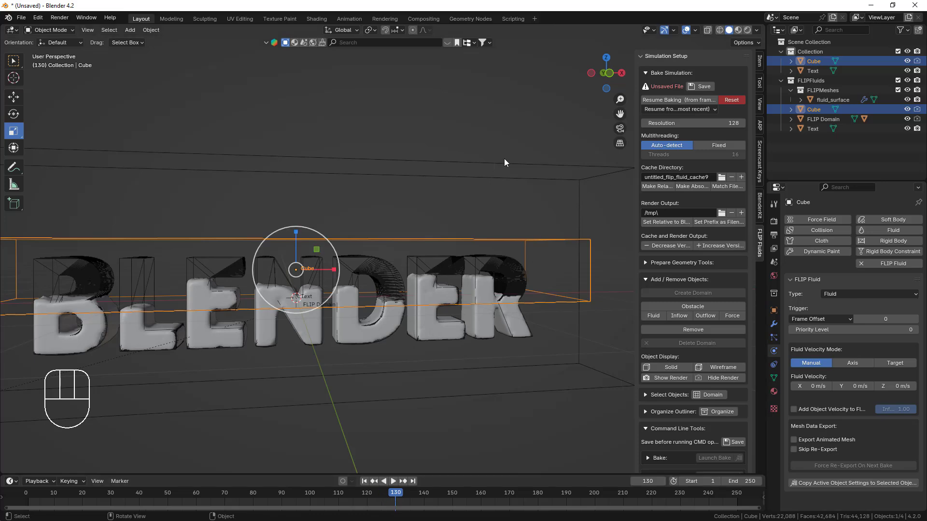
Step: Hide the viewport sidebar and switch the viewport to rendered shading
key(n)
scroll(355, 264, down, 4)
mouse_move(349, 285)
middle_down()
mouse_move(358, 302)
mouse_move(358, 287)
middle_up()
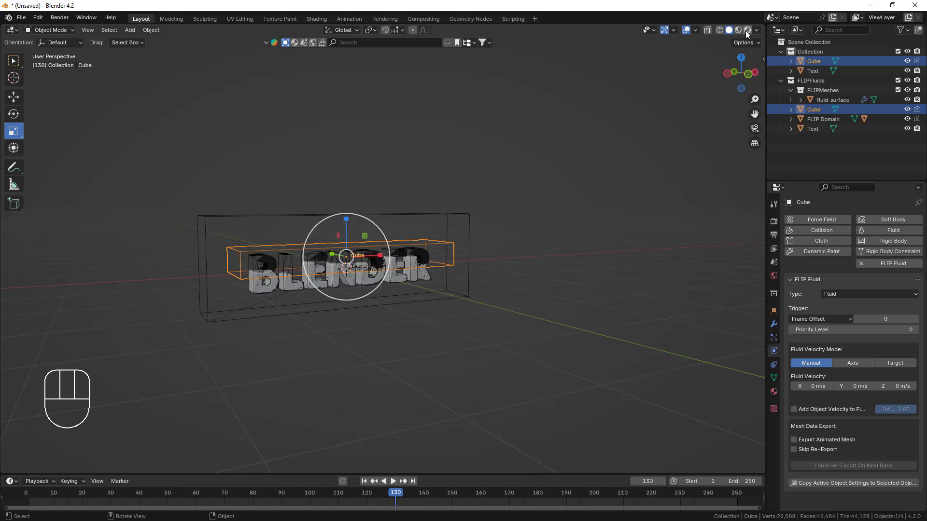
click(747, 31)
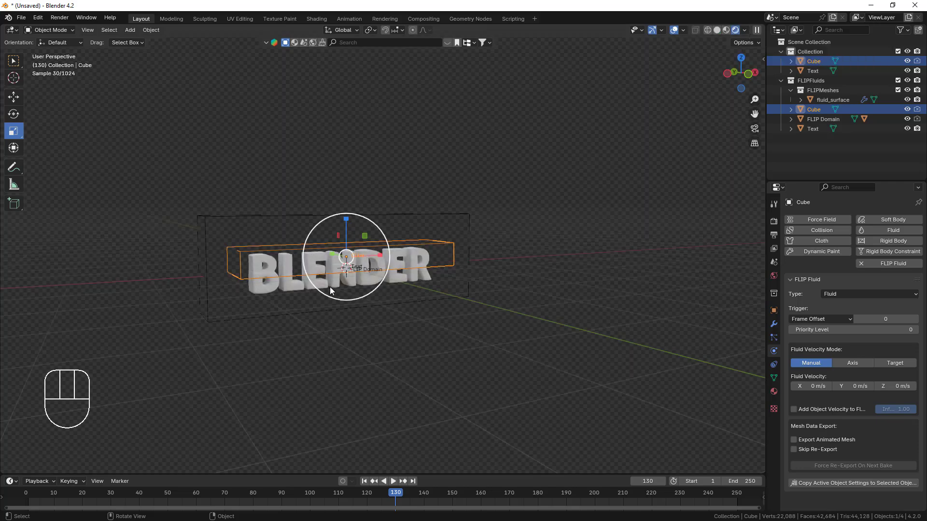
Step: Add a plane at the origin and scale it uniformly to about 3.945 as a floor
scroll(317, 290, up, 3)
key(shift+a)
mouse_move(319, 291)
click(367, 291)
key(s)
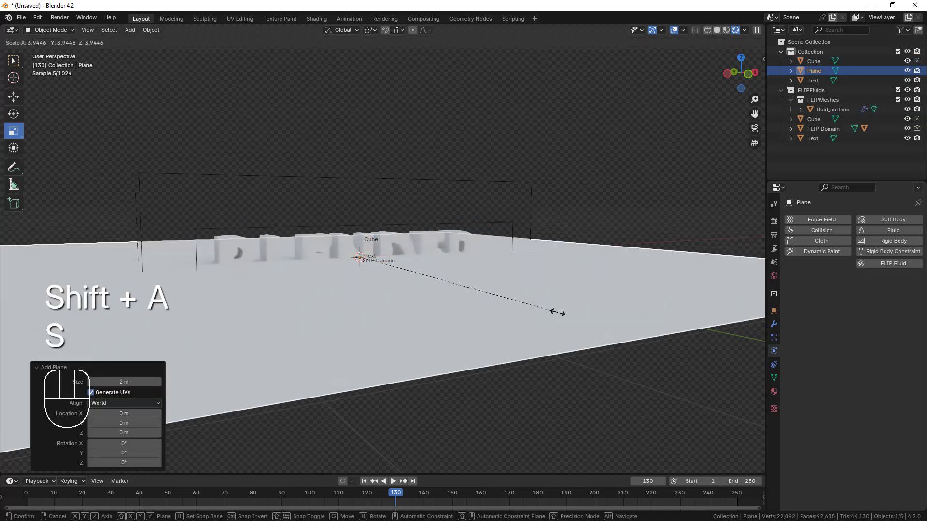
click(558, 313)
Step: Move the floor plane down about 0.33 m along Z toward the base of the letters
scroll(352, 254, up, 4)
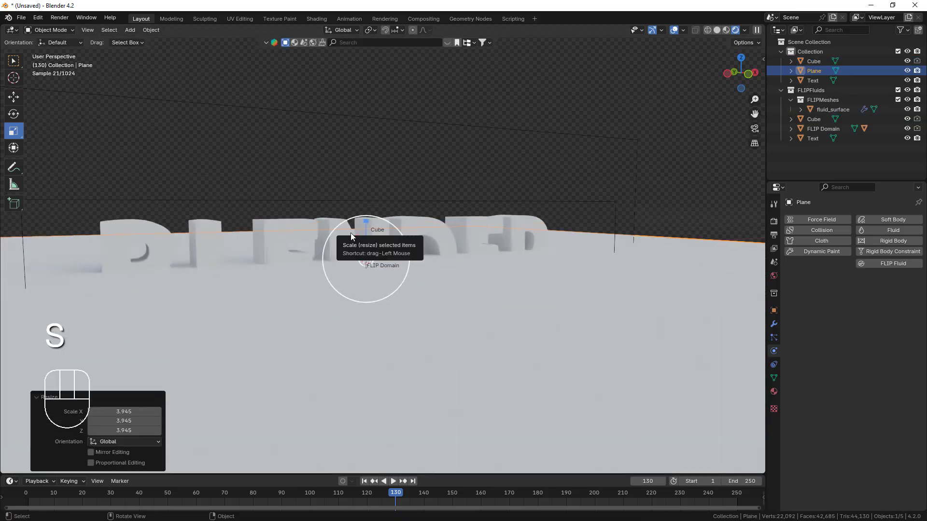
key(w)
drag(365, 236, 363, 273)
scroll(358, 301, down, 5)
scroll(341, 262, up, 3)
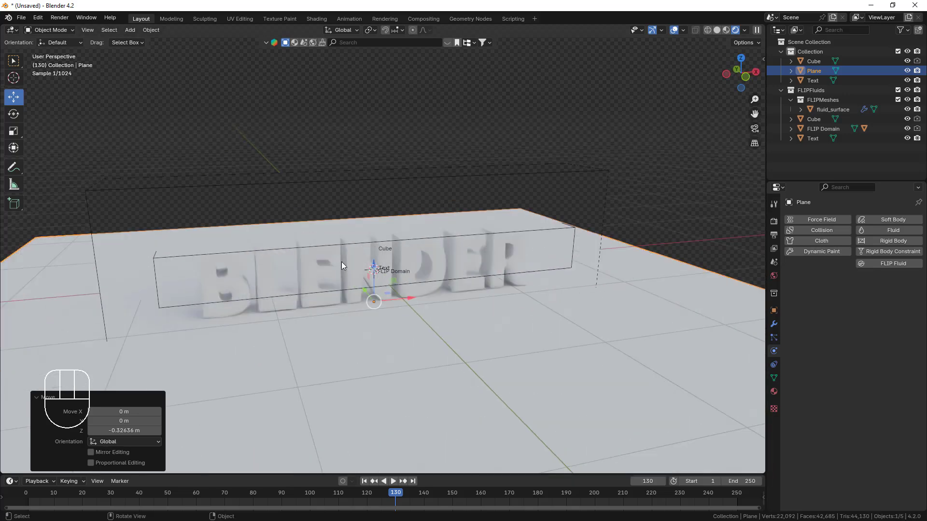
scroll(349, 242, up, 3)
click(349, 245)
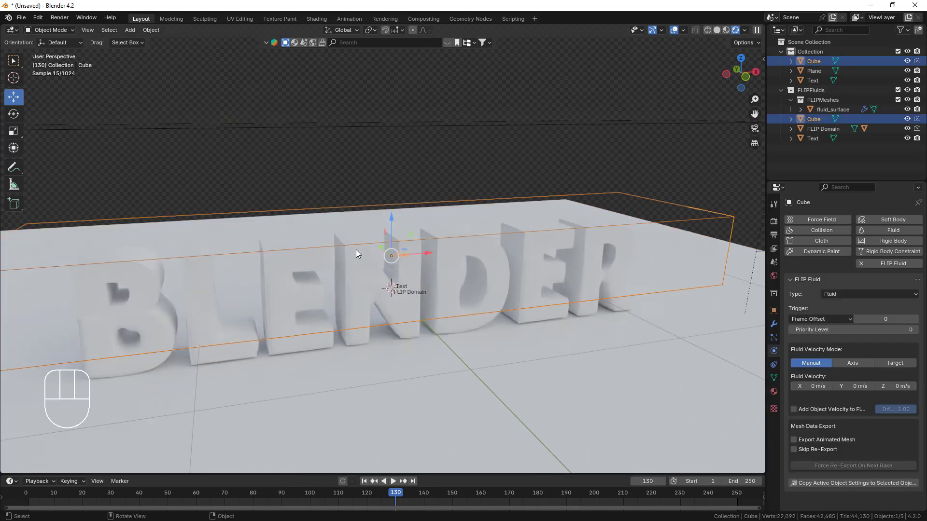
click(773, 392)
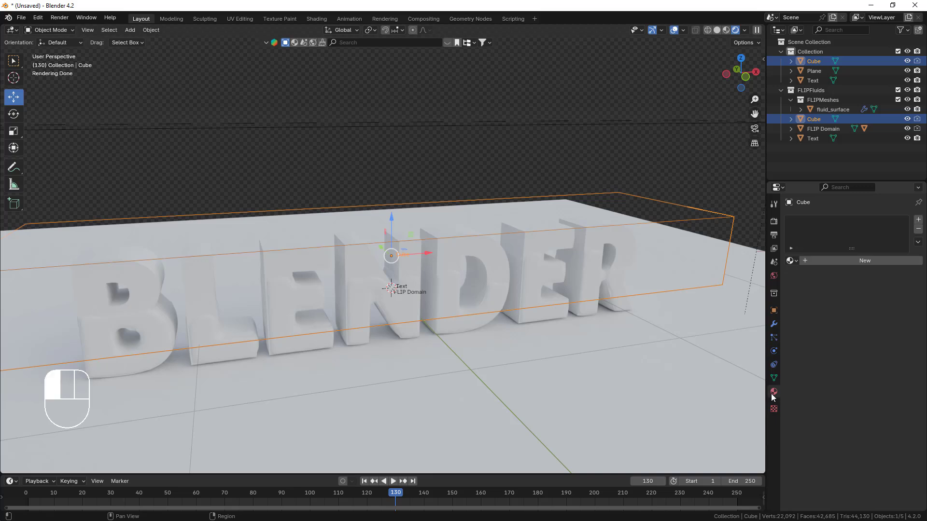
click(850, 264)
click(852, 305)
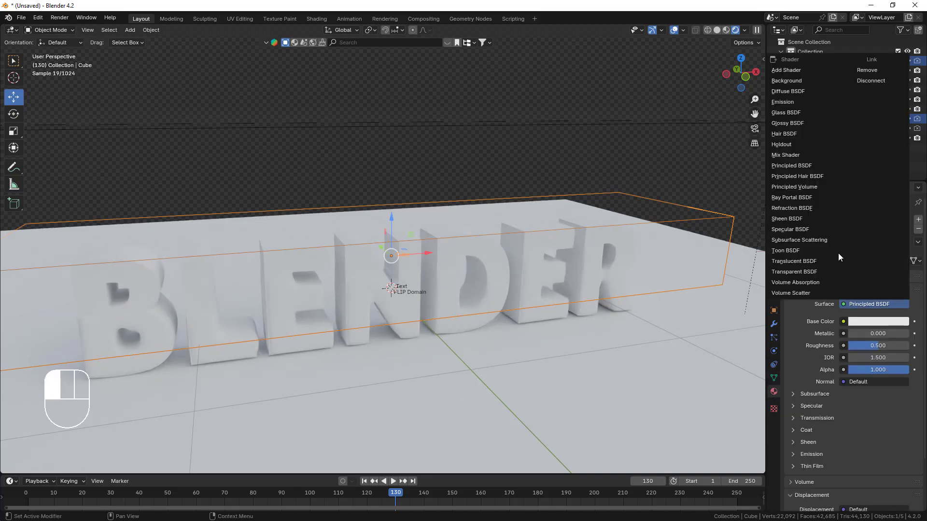
click(786, 113)
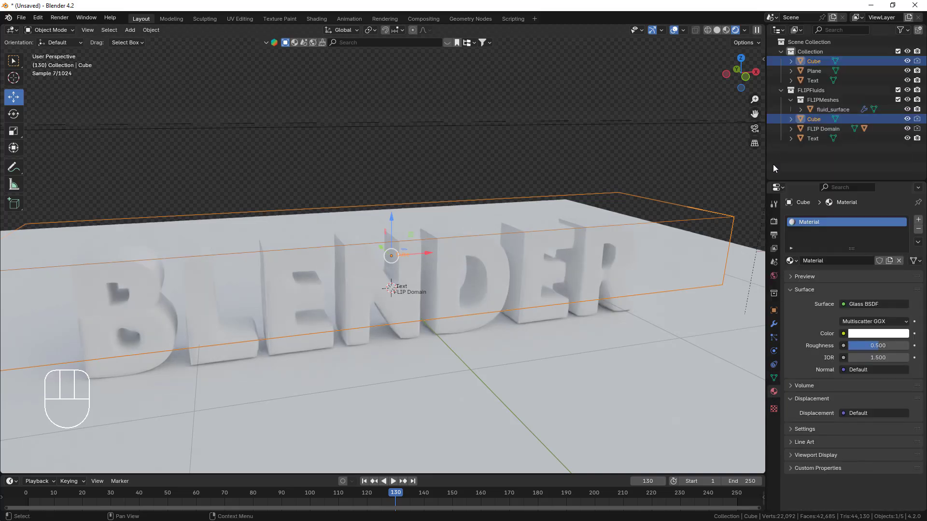
drag(882, 347, 849, 346)
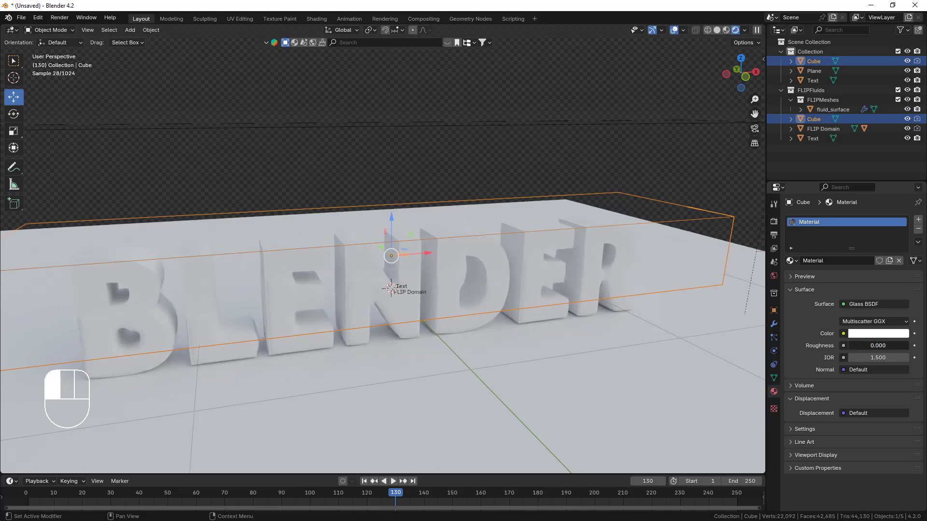
drag(848, 347, 878, 347)
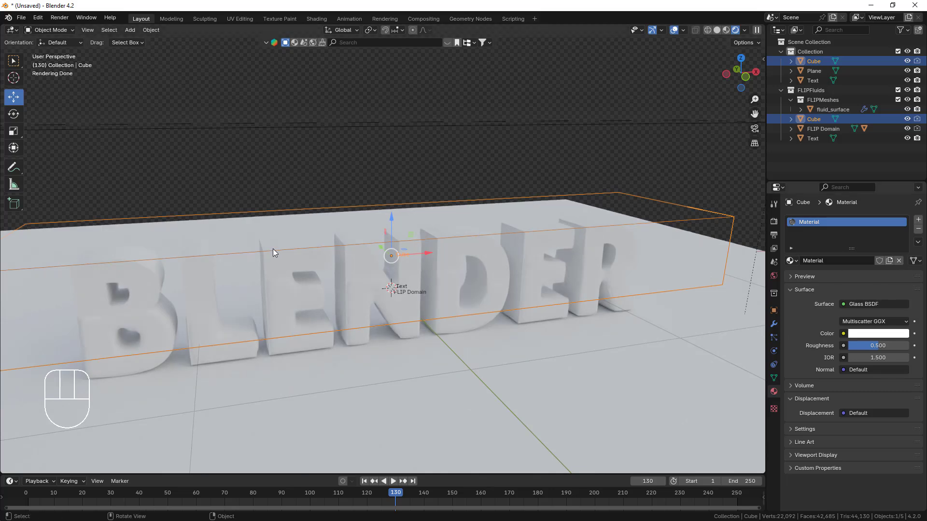
key(ctrl+z)
key(ctrl+z)
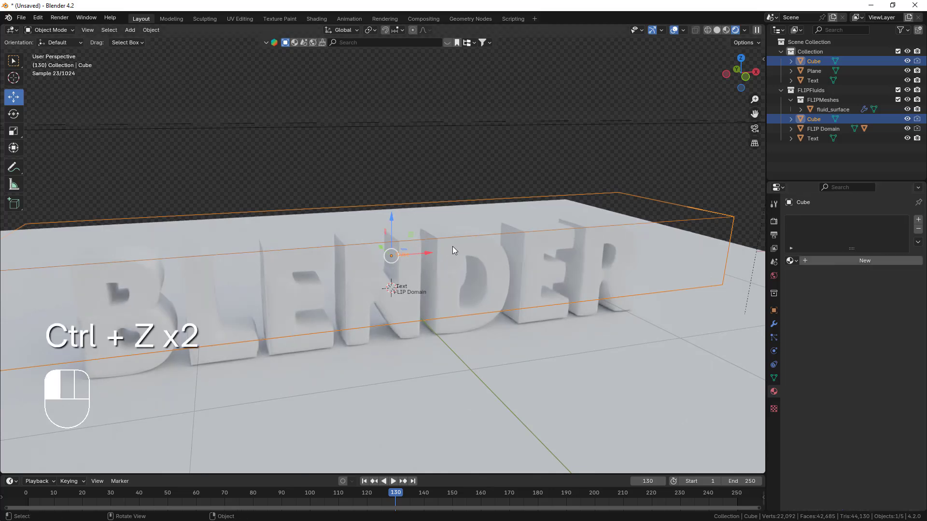
Step: Give the BLENDER text a new Glass BSDF material with roughness 0.000 and IOR 1.333
click(453, 250)
click(875, 261)
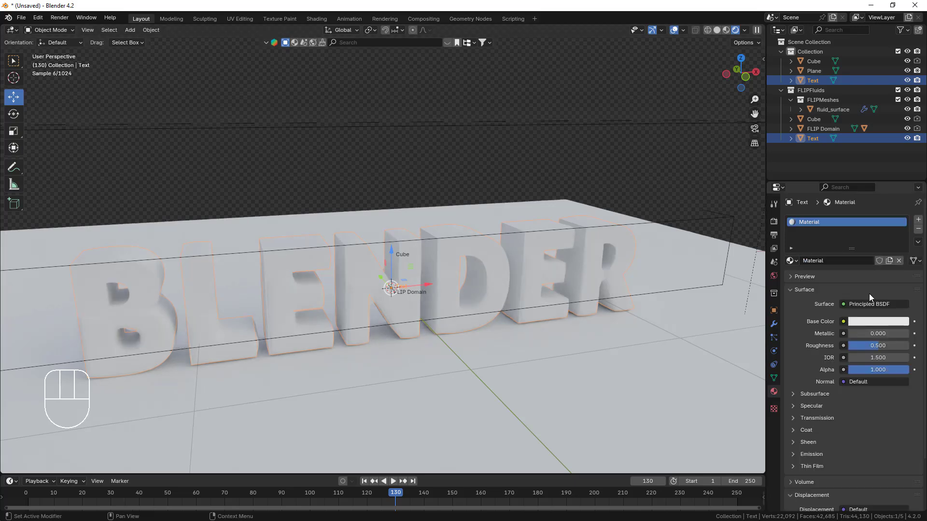
click(875, 305)
click(787, 114)
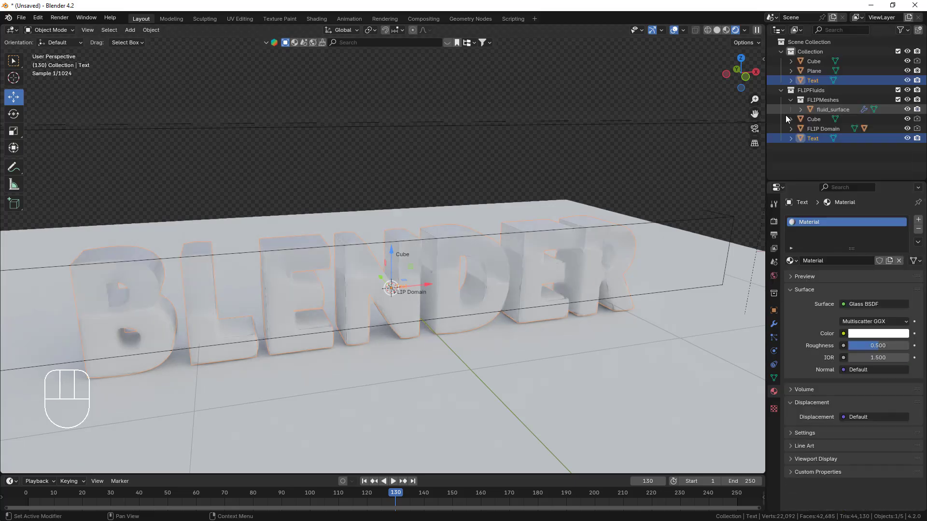
drag(899, 346, 852, 346)
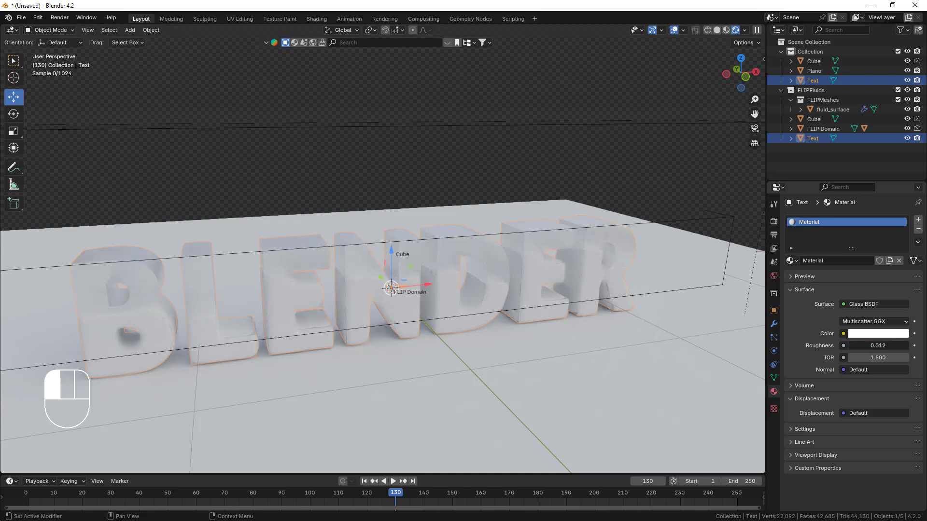
click(860, 357)
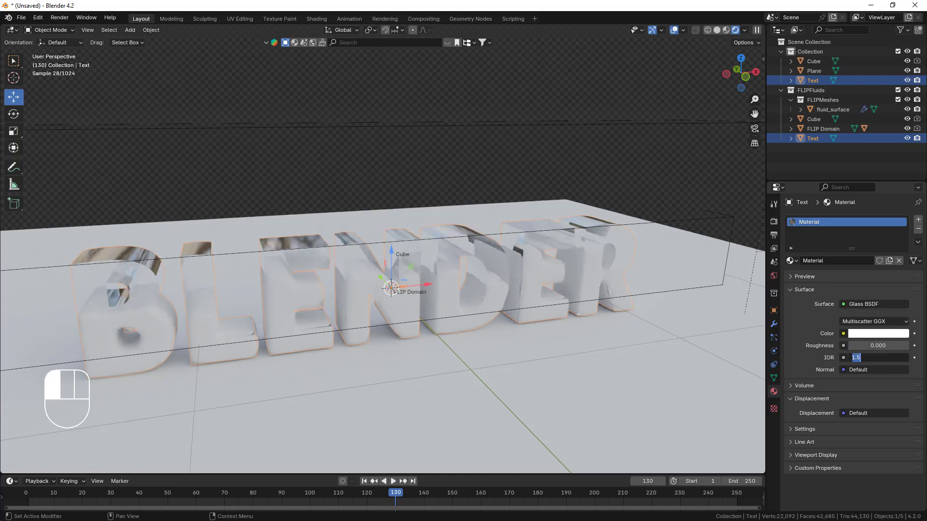
text(1.333)
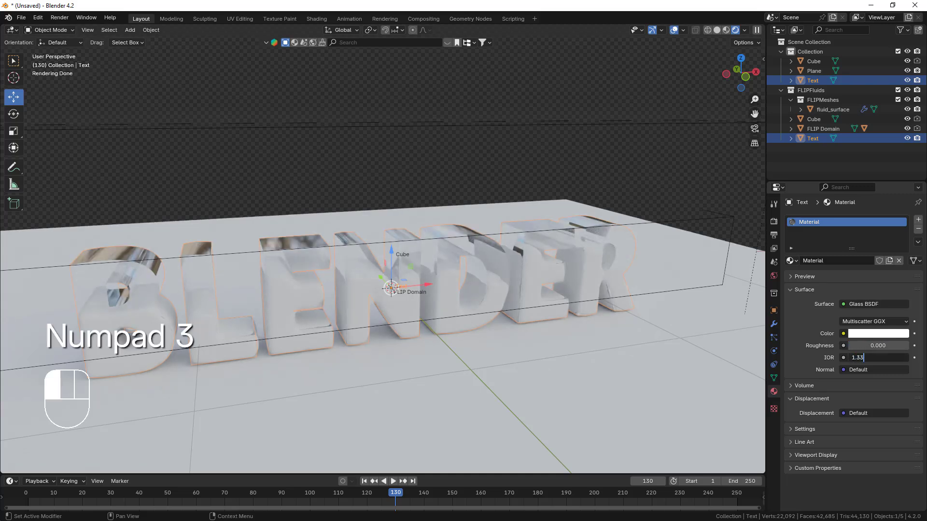
key(Return)
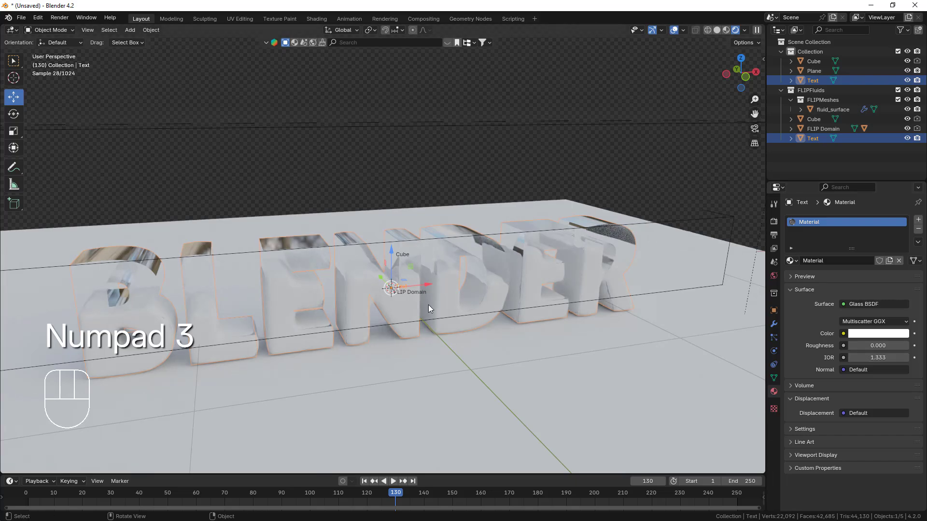
Step: Give the fluid_surface mesh a new Glass BSDF material with roughness 0.000 and IOR 1.333
middle_drag(458, 309, 404, 280)
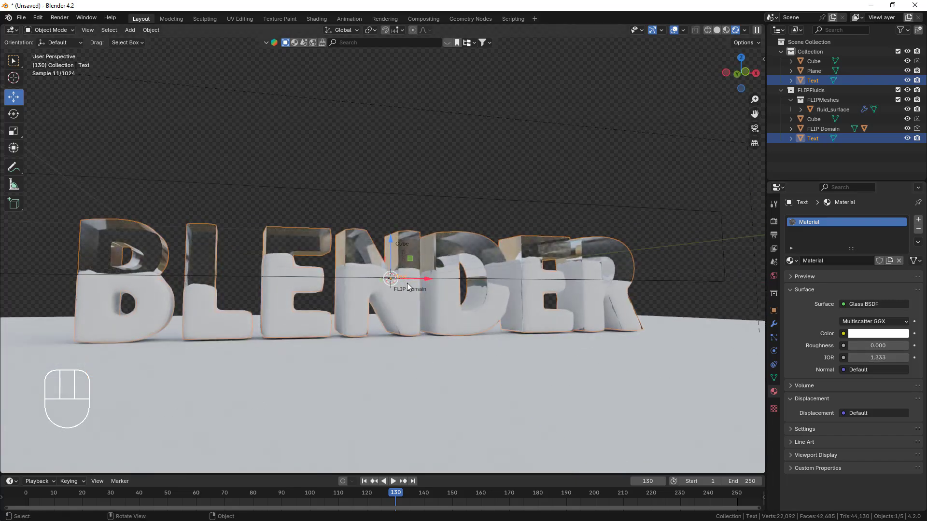
click(406, 297)
click(843, 260)
click(869, 304)
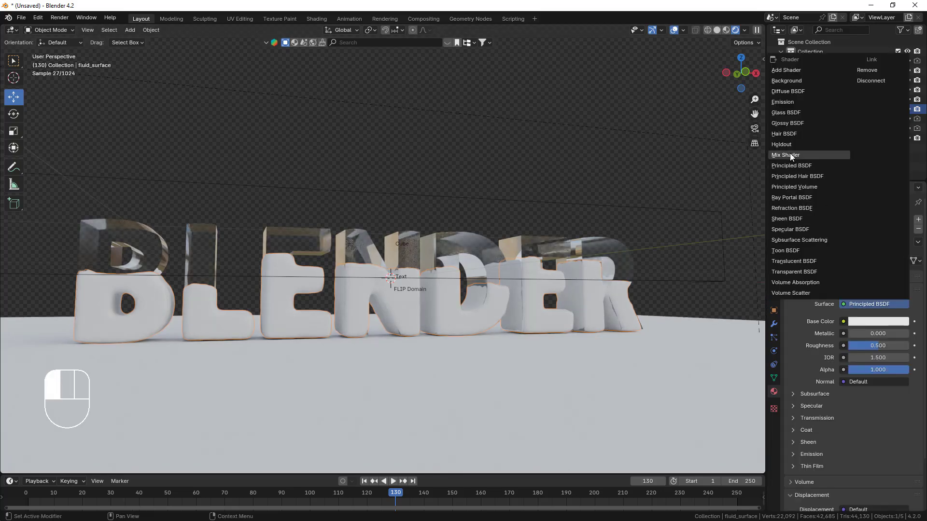
click(784, 111)
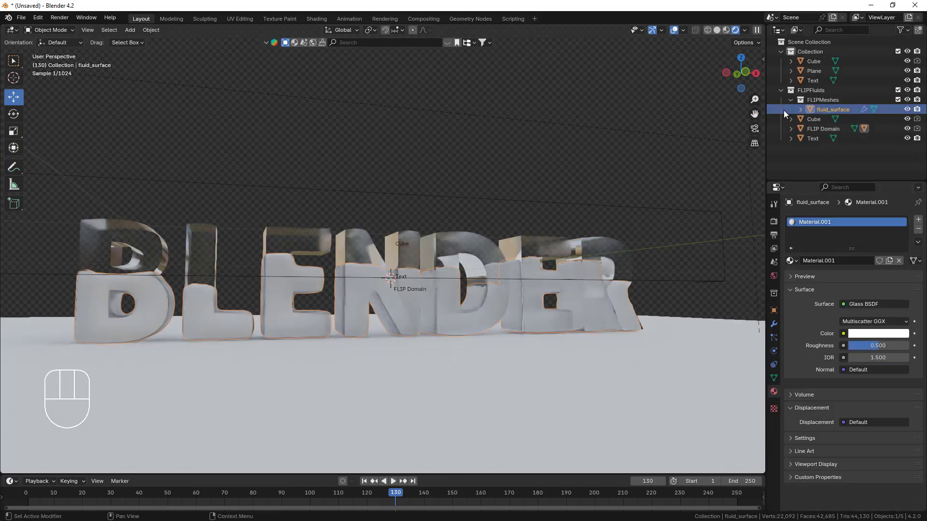
drag(881, 342, 849, 344)
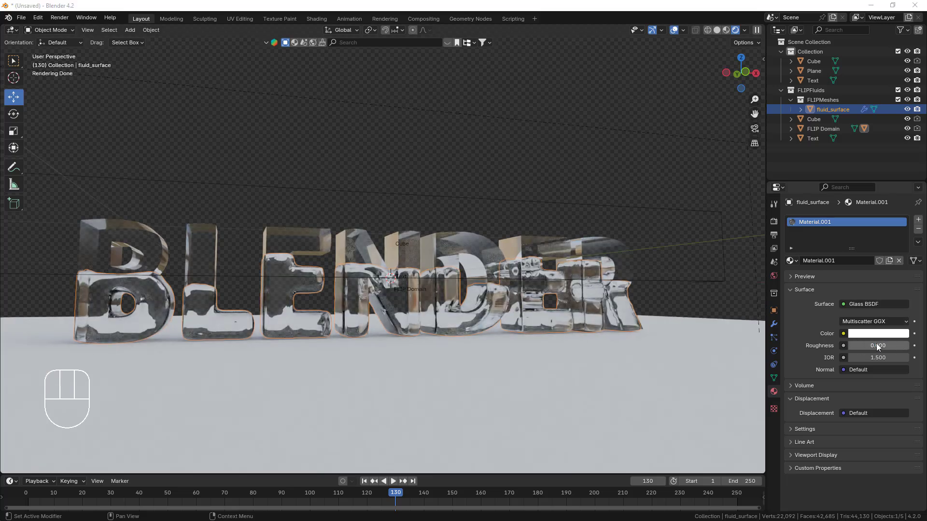
click(869, 358)
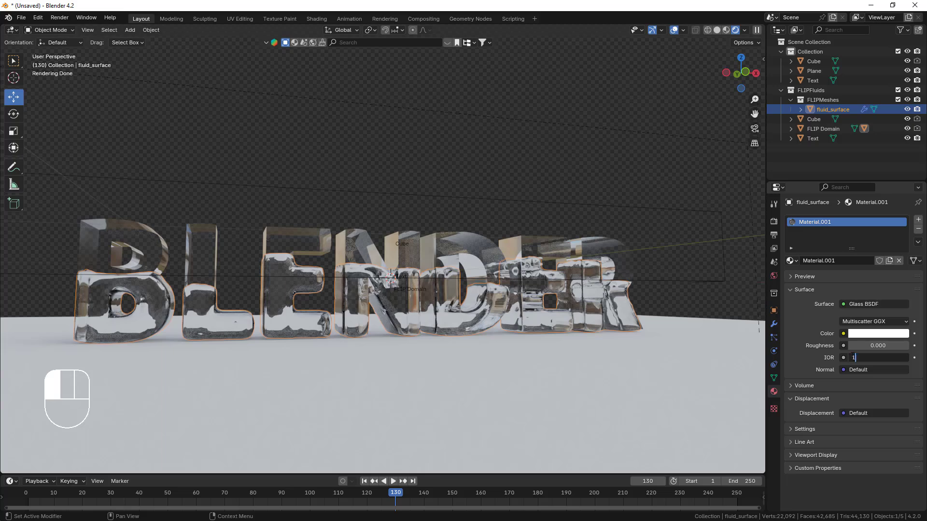
text(1.333)
key(Return)
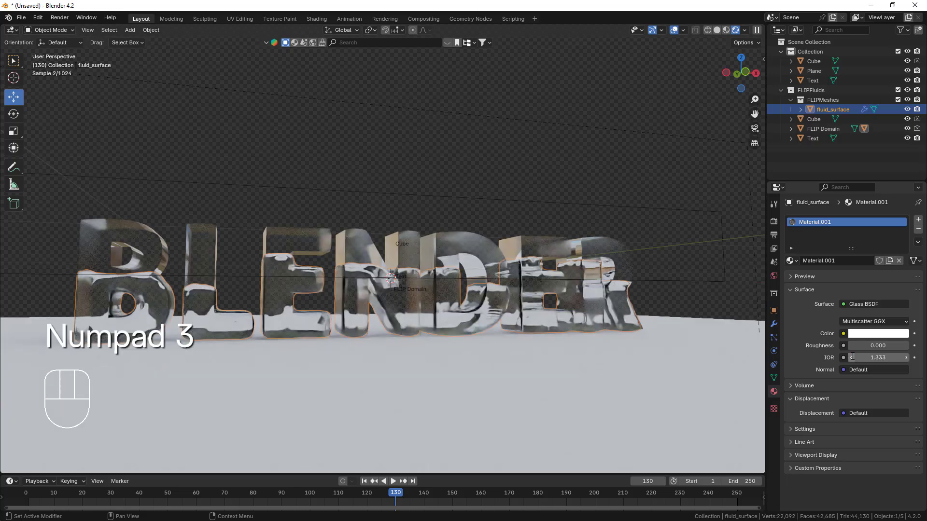
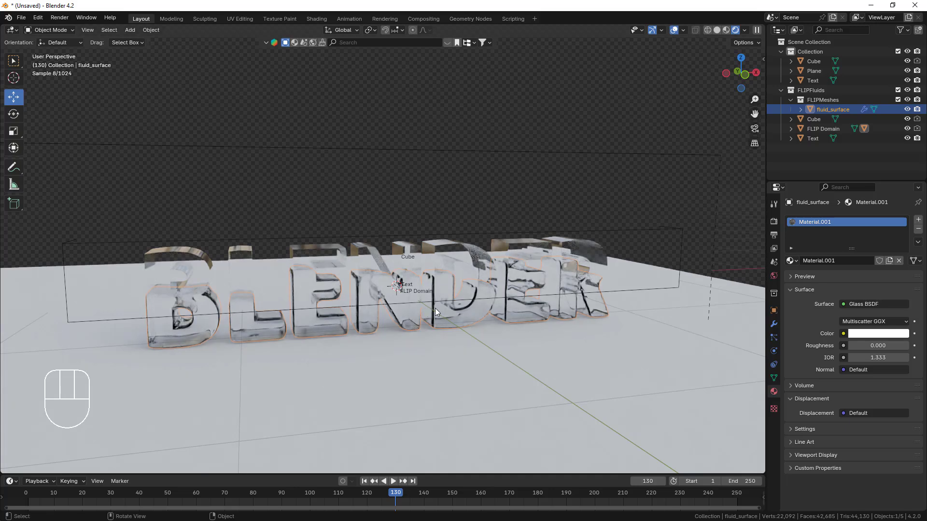
Step: Give the floor plane a new Principled BSDF material with a dark base color, metallic 1.000 and roughness 0.000
click(430, 354)
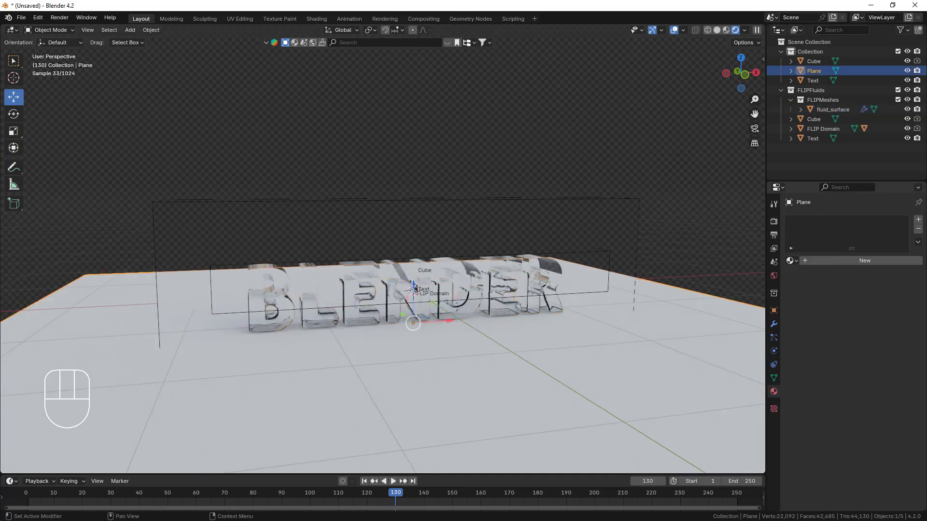
click(850, 263)
click(886, 321)
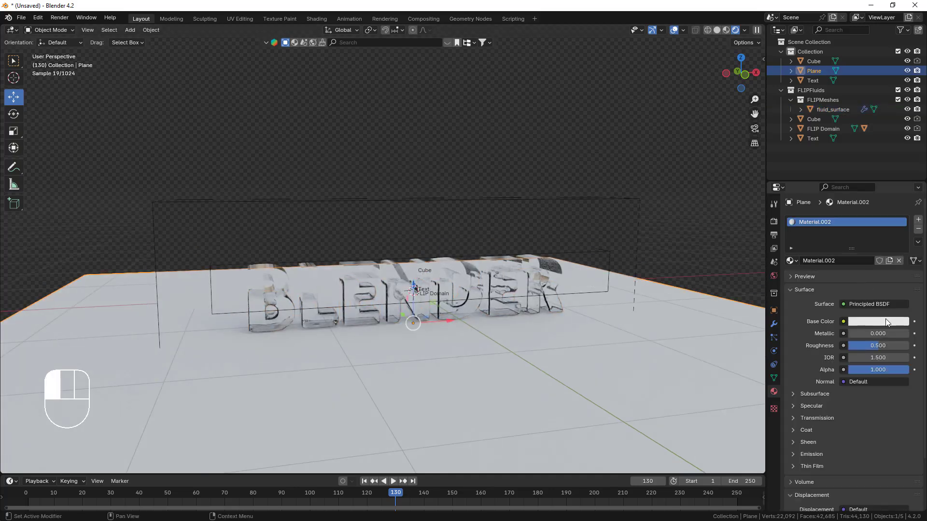
drag(899, 203, 901, 236)
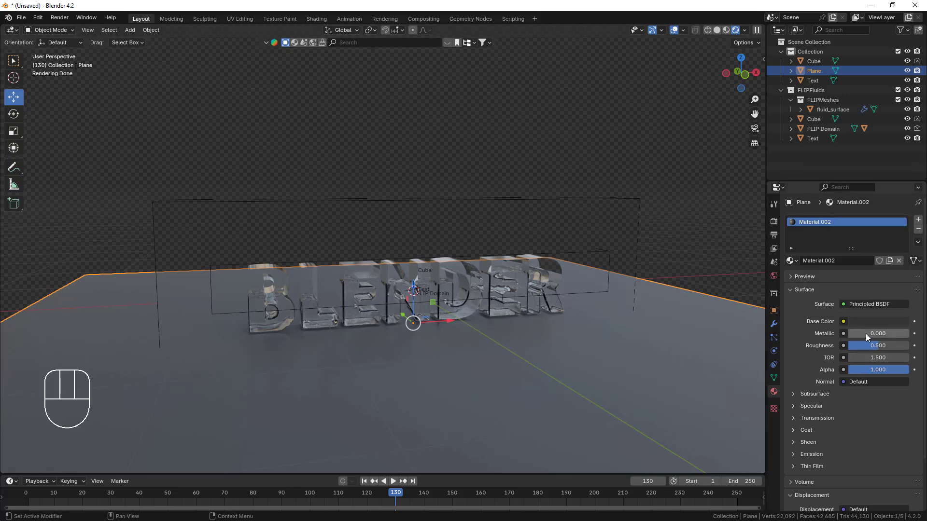
mouse_move(865, 334)
mouse_down()
mouse_move(909, 334)
mouse_move(849, 343)
mouse_up()
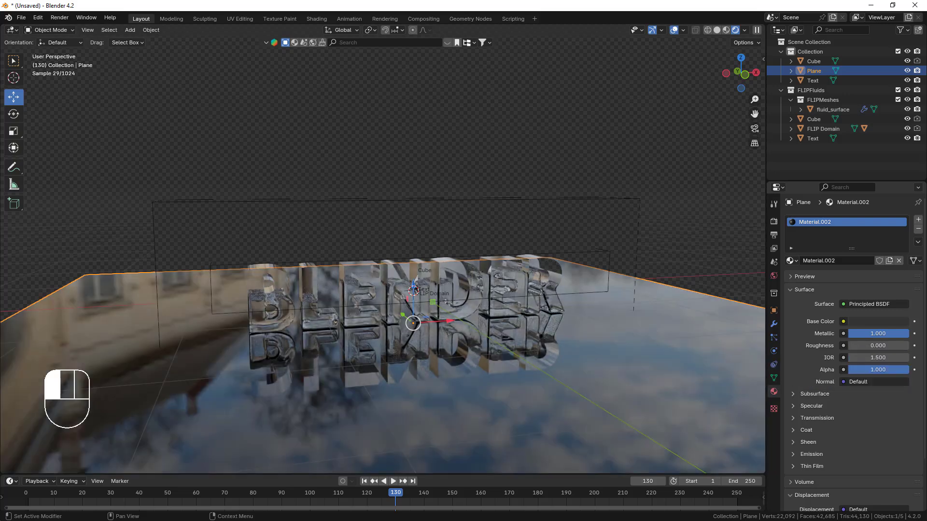
Step: Darken the floor material's base color to pure black and set its roughness to 0.236
click(901, 322)
drag(904, 241, 902, 254)
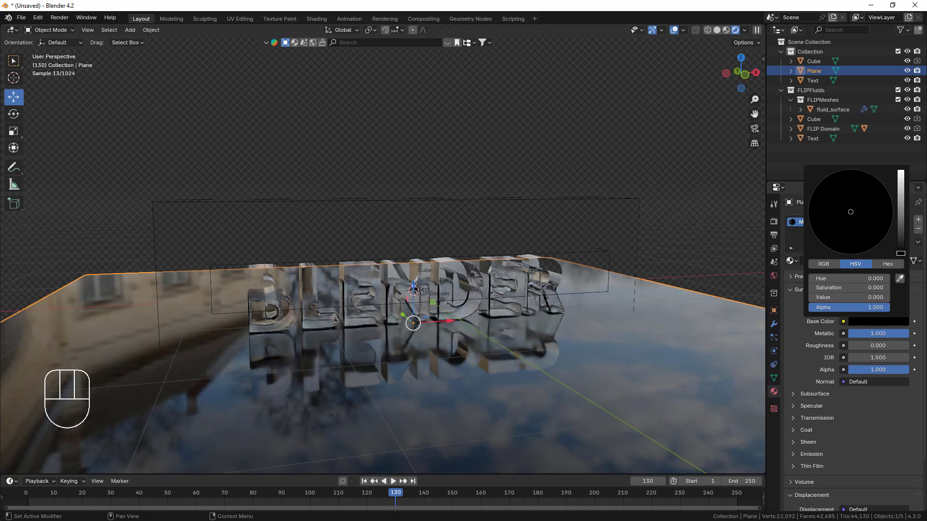
drag(857, 345, 877, 345)
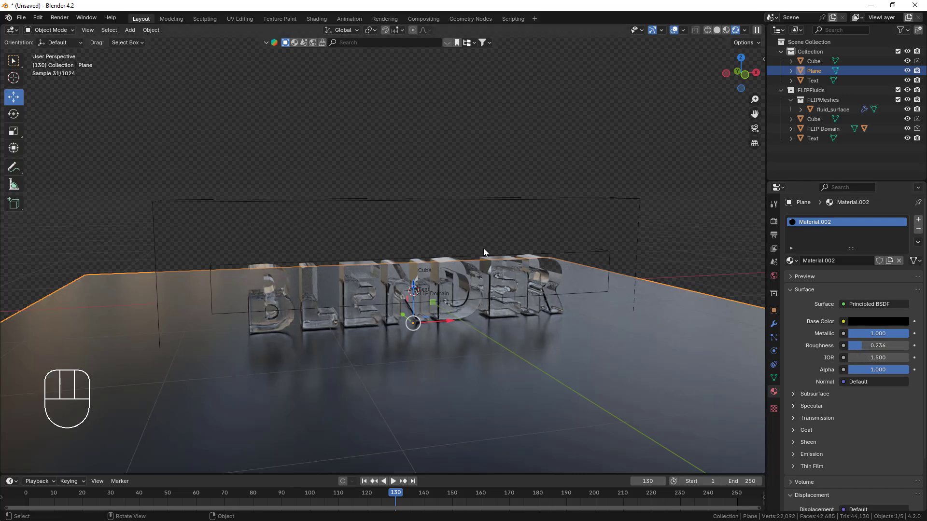
Step: Search the BlenderKit materials for "Light Glass" and browse the results for a colorful glass
click(295, 42)
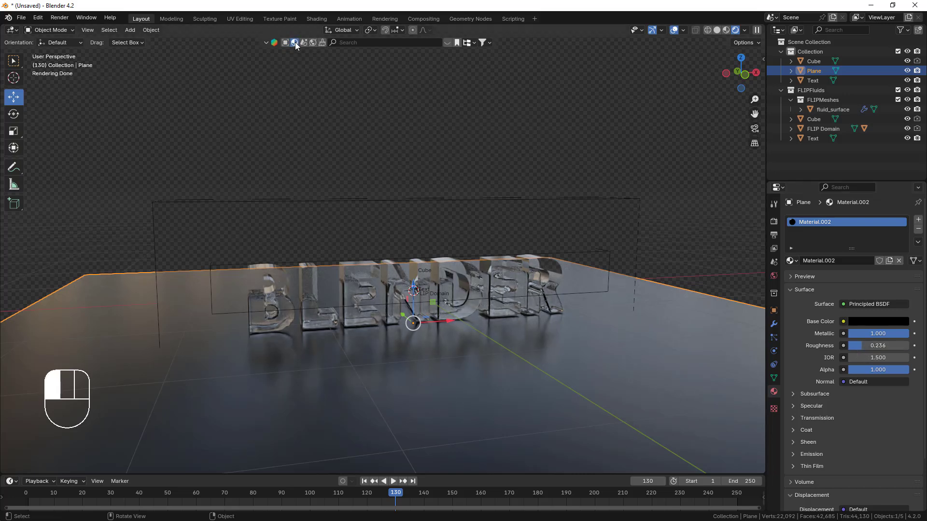
click(352, 42)
text(Light )
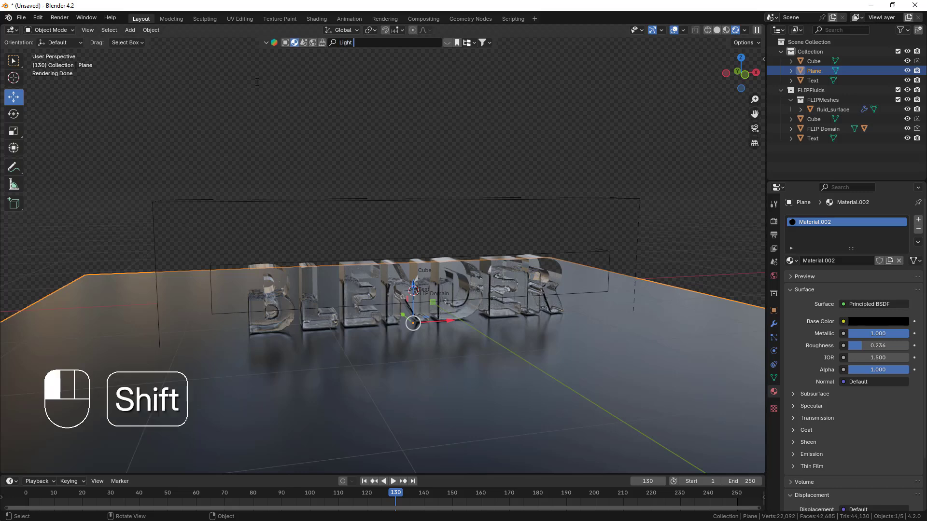
text(Glass)
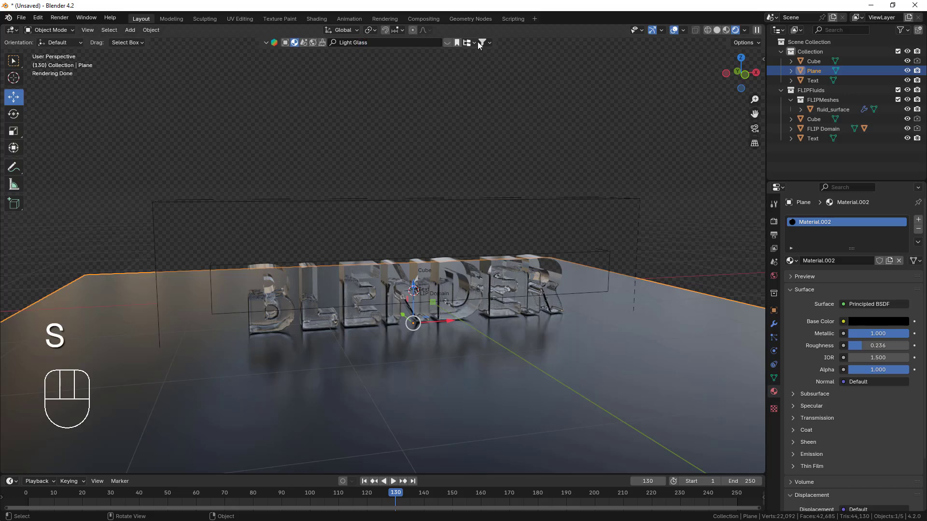
click(447, 44)
click(446, 44)
mouse_move(347, 116)
scroll(347, 116, down, 4)
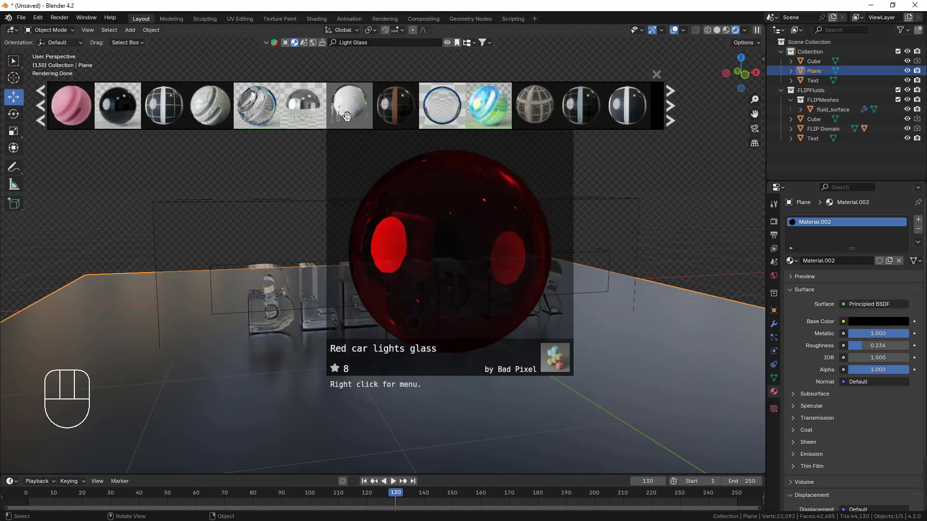
mouse_move(486, 112)
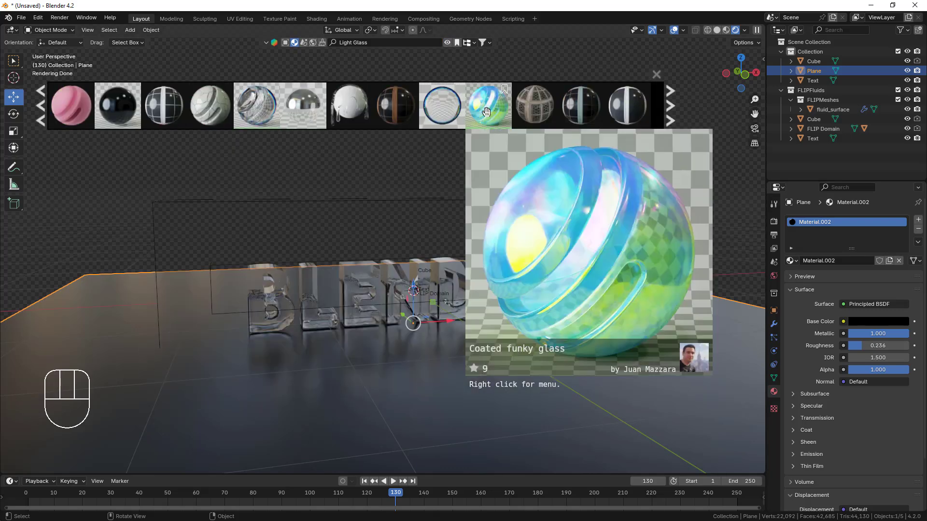
Step: Try to apply the "Coated funky glass" BlenderKit material to the BLENDER text
click(281, 274)
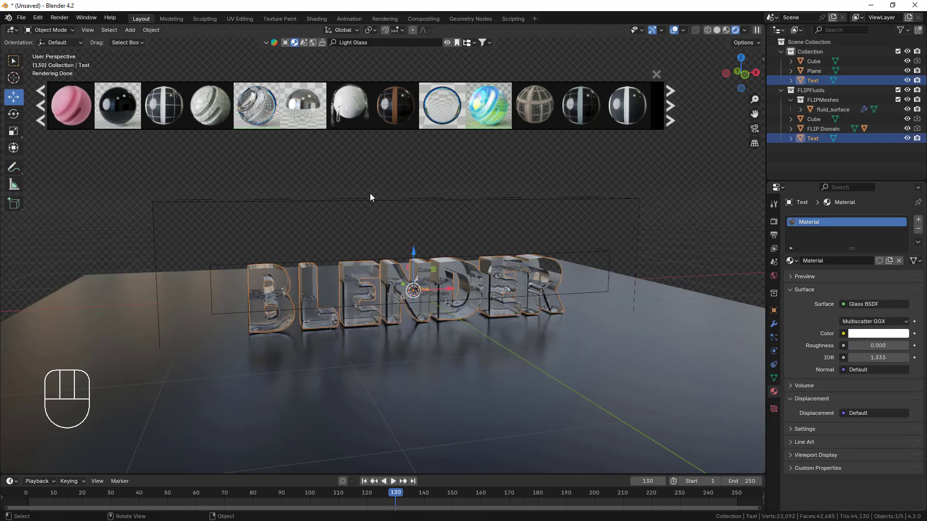
click(485, 111)
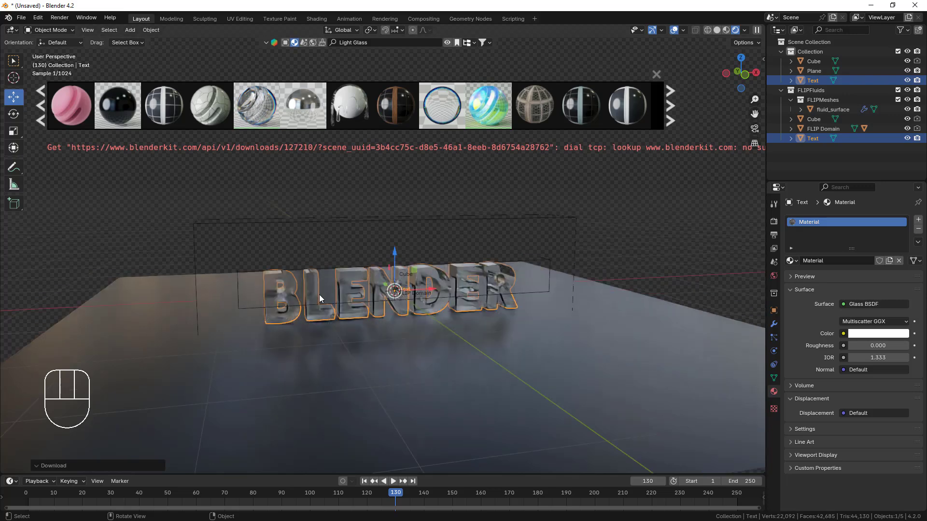
scroll(319, 294, down, 5)
scroll(319, 294, up, 5)
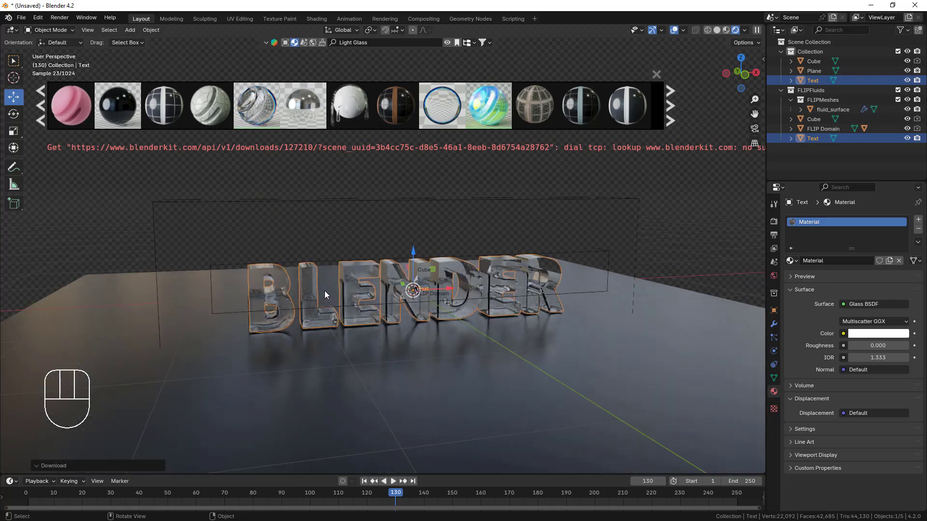
click(794, 261)
mouse_move(472, 112)
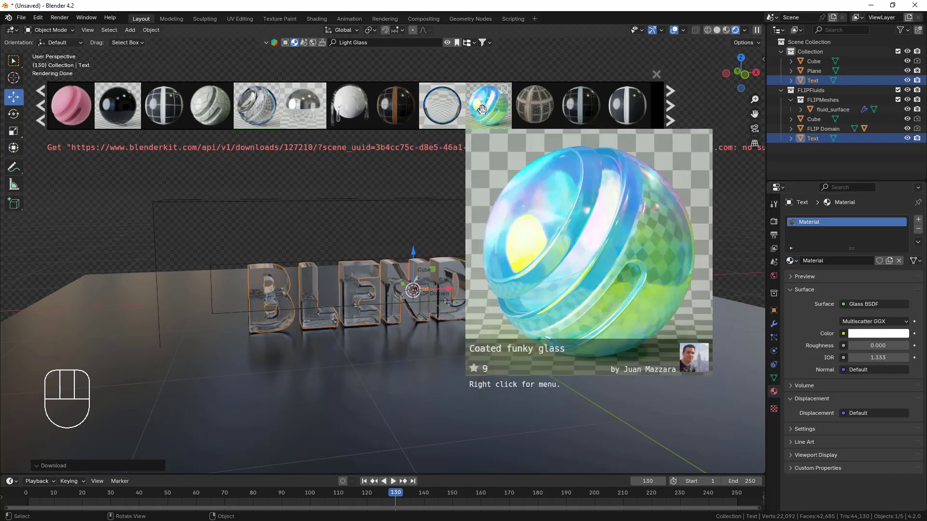
click(482, 110)
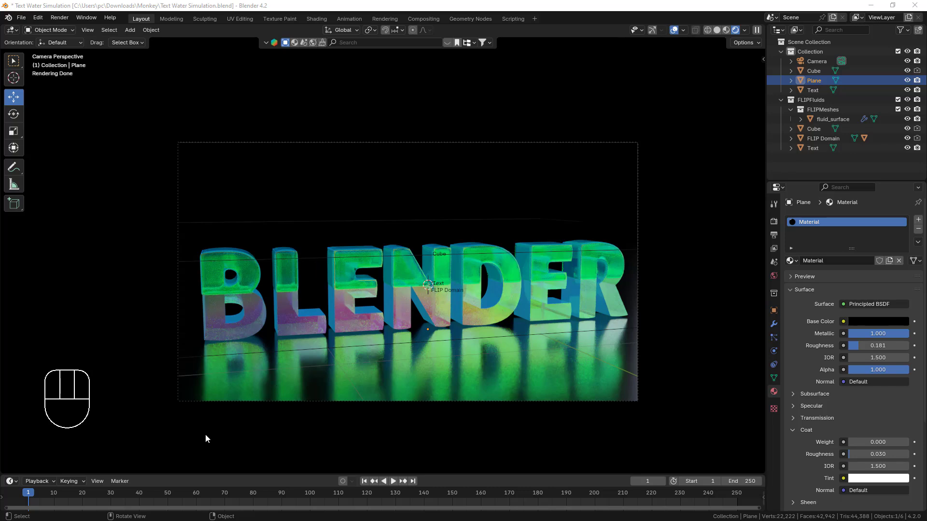
Step: Play the simulation from frame 1 in the rendered camera view
key(space)
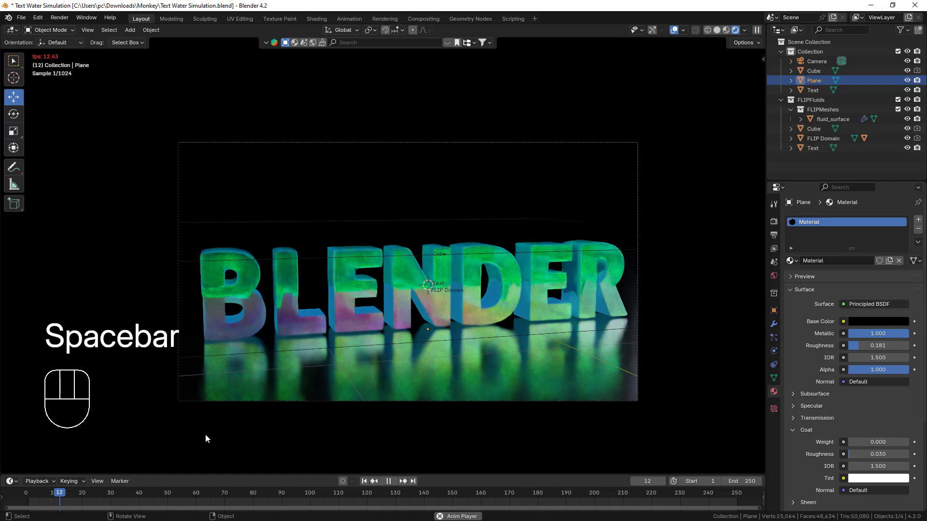